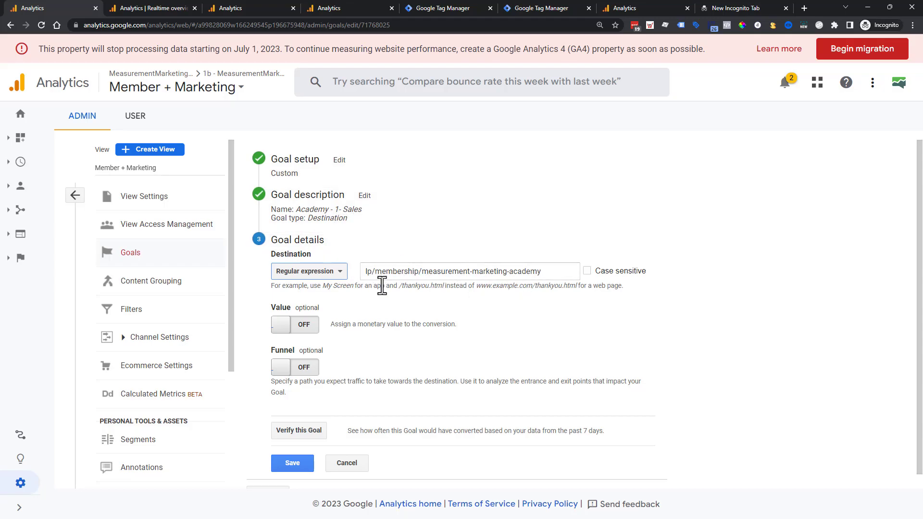
click(317, 272)
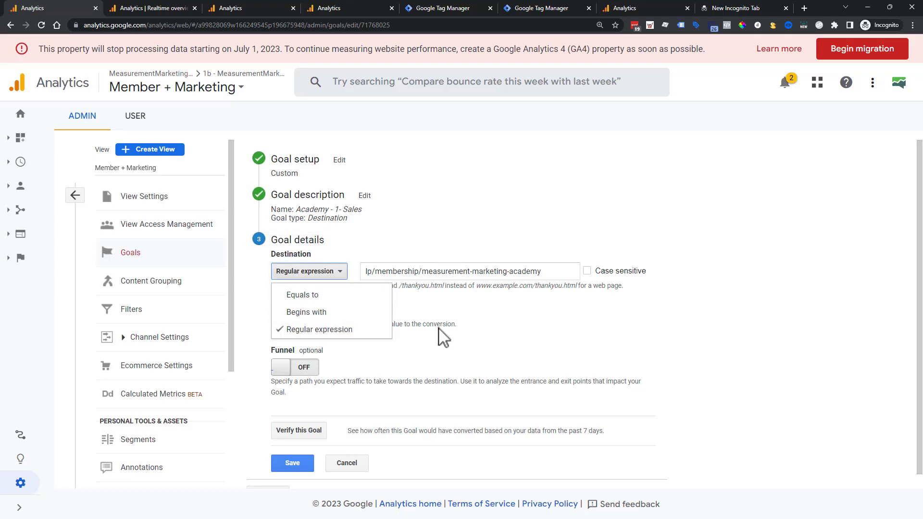
click(518, 339)
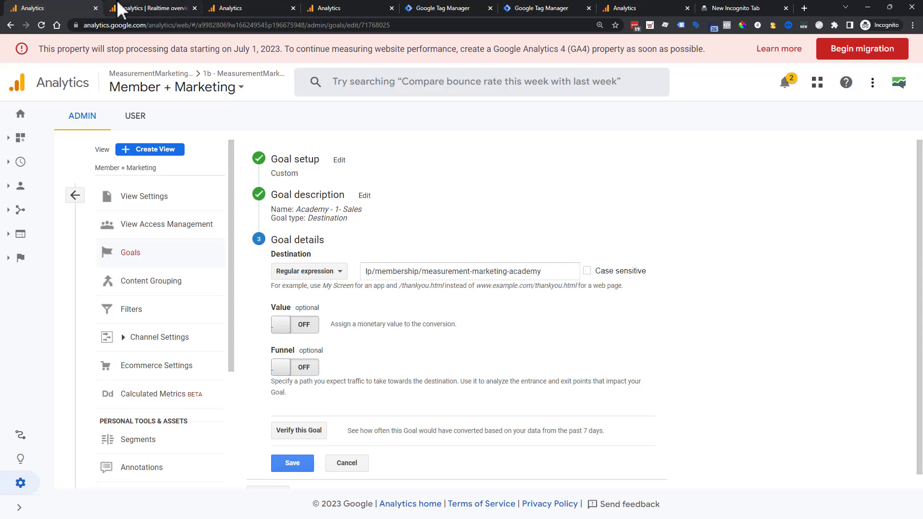
Step: Select the full destination regular expression of the Universal Analytics goal
click(253, 5)
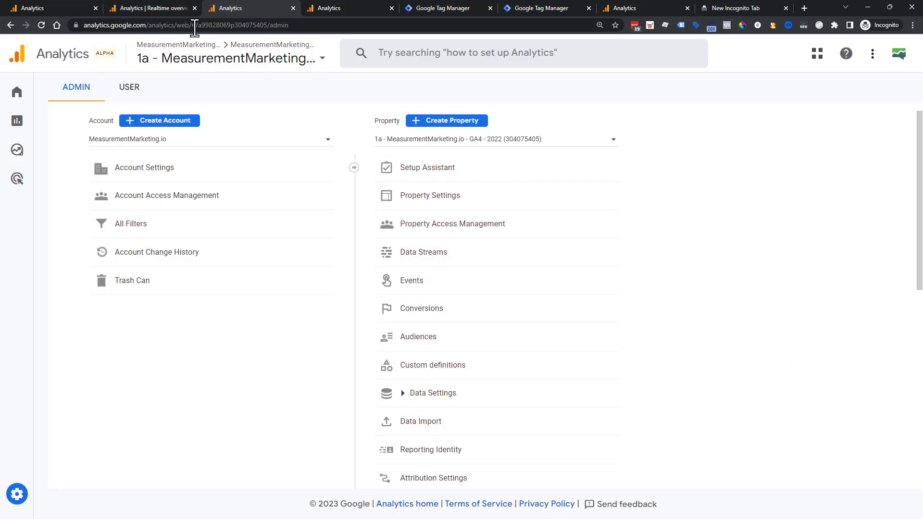
click(85, 8)
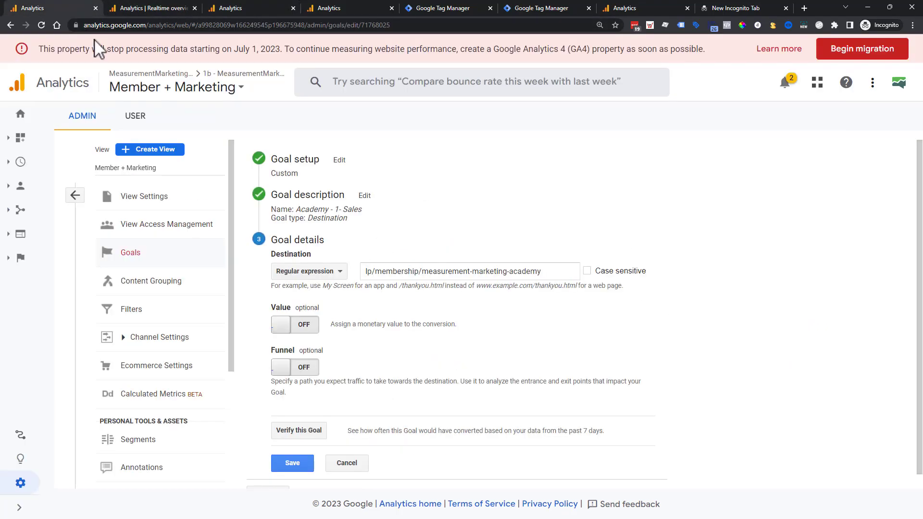
triple_click(407, 269)
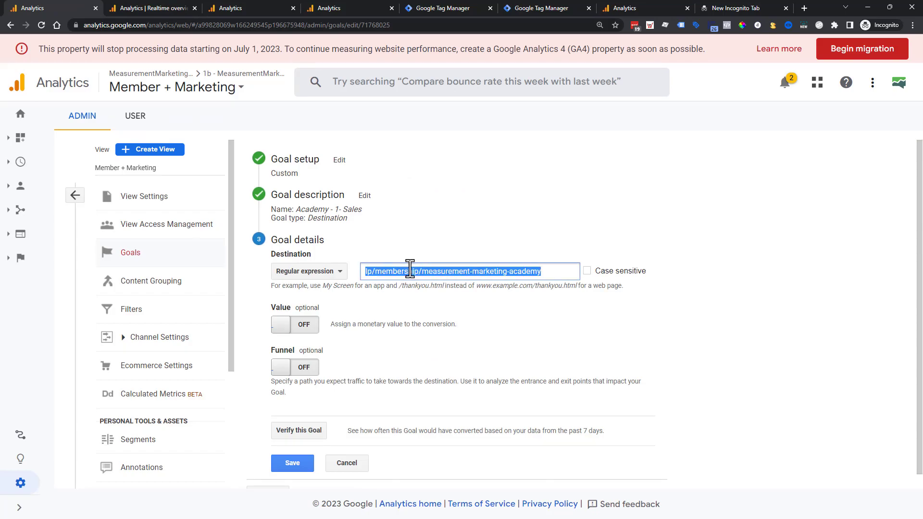
click(86, 215)
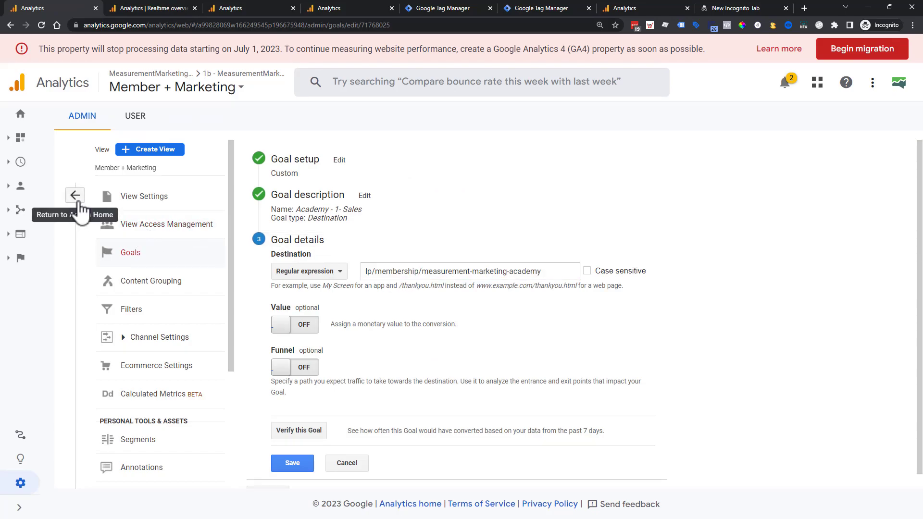
Step: Leave the goal editor and open the GA4 property's conversion events list
click(79, 203)
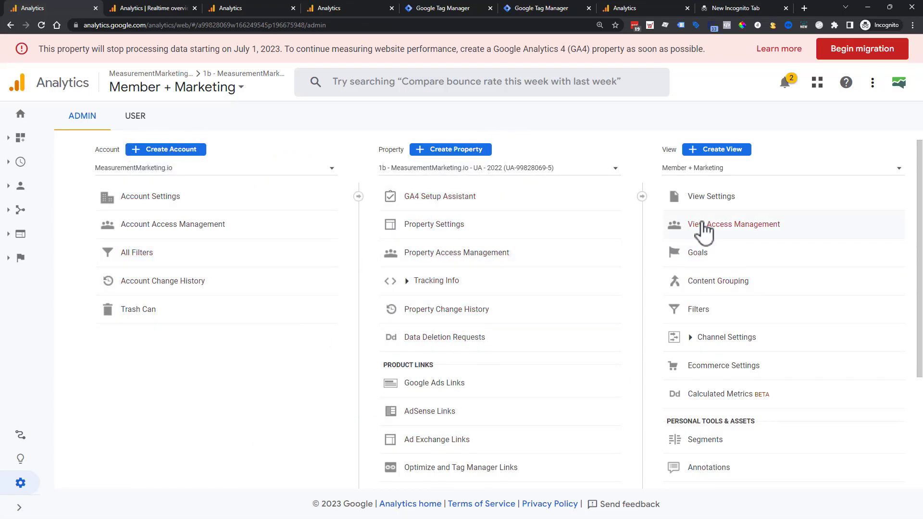
click(229, 8)
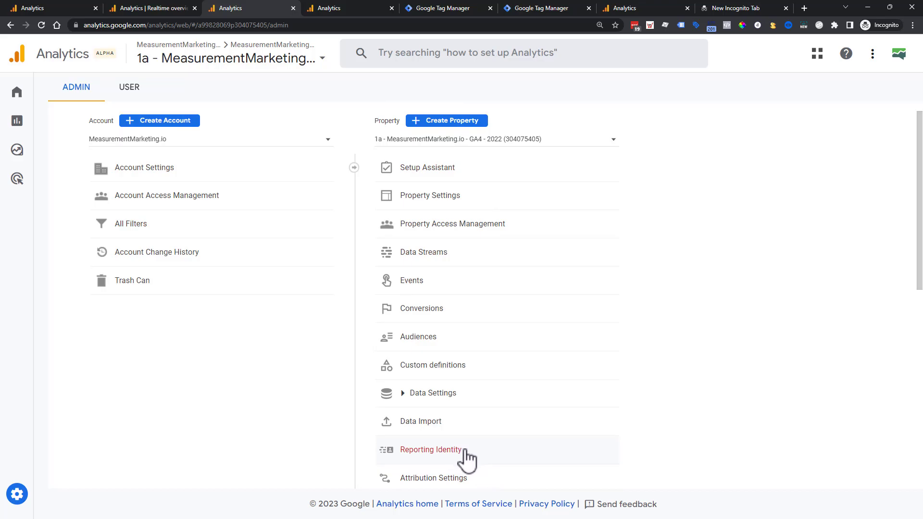
click(438, 317)
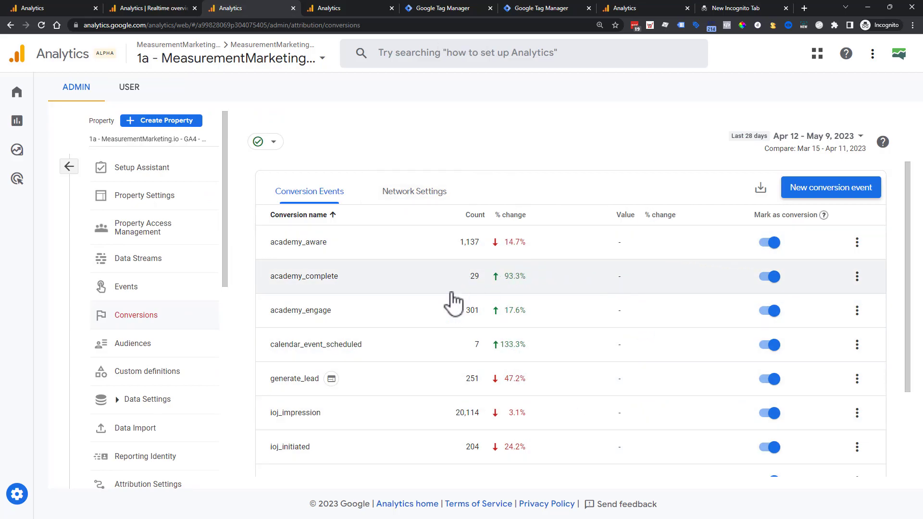
Step: Start a new conversion event, cancel it, and open the property's existing Events list instead
click(847, 204)
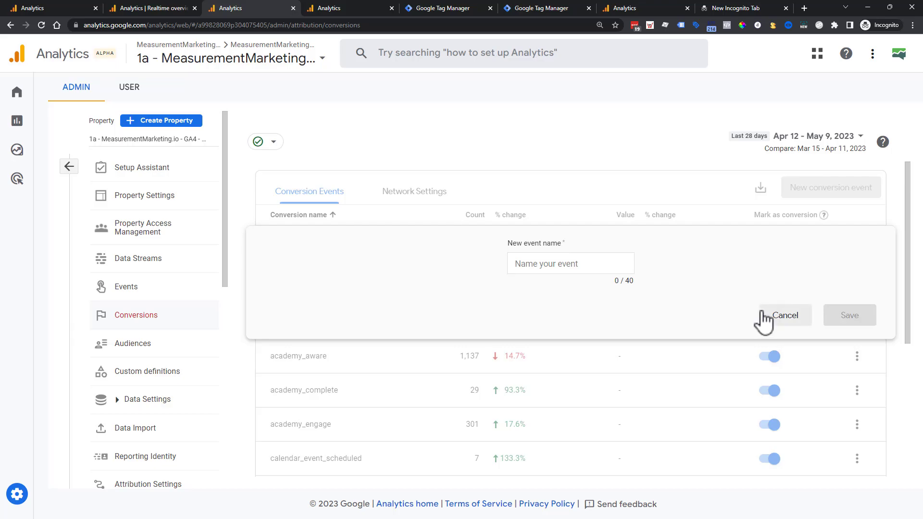
click(779, 321)
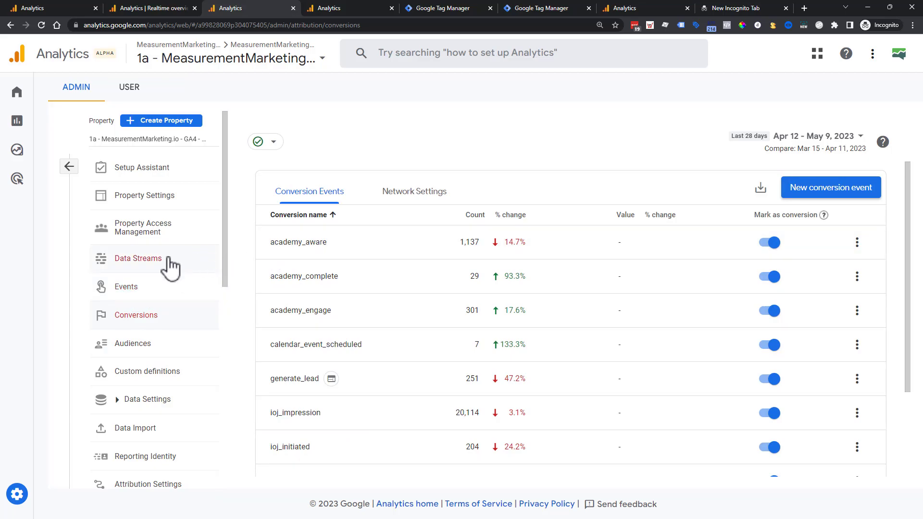
click(131, 289)
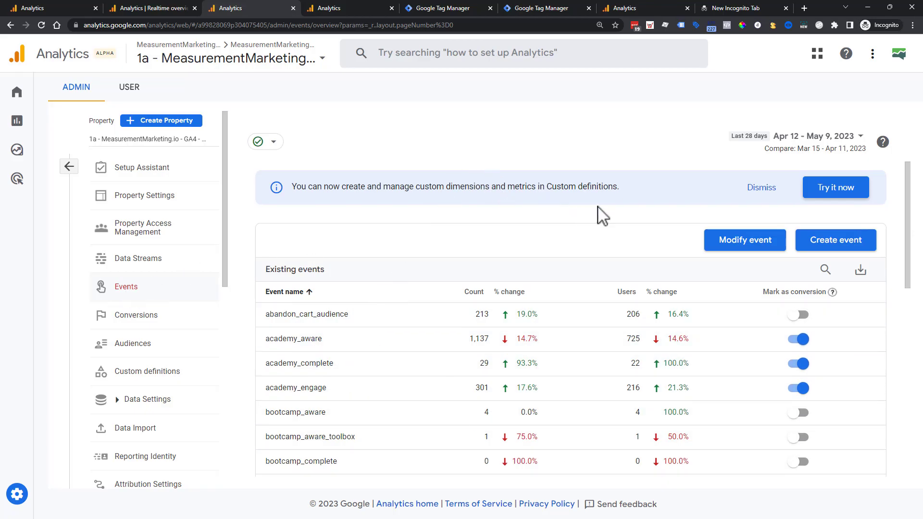
Step: Dismiss the notice and create a custom event on the MeasurementMarketing.io data stream
click(761, 187)
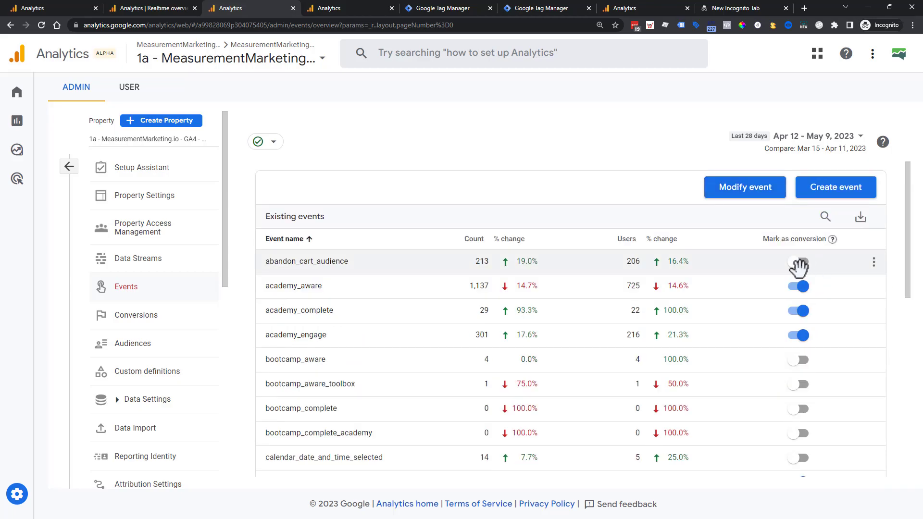
click(825, 202)
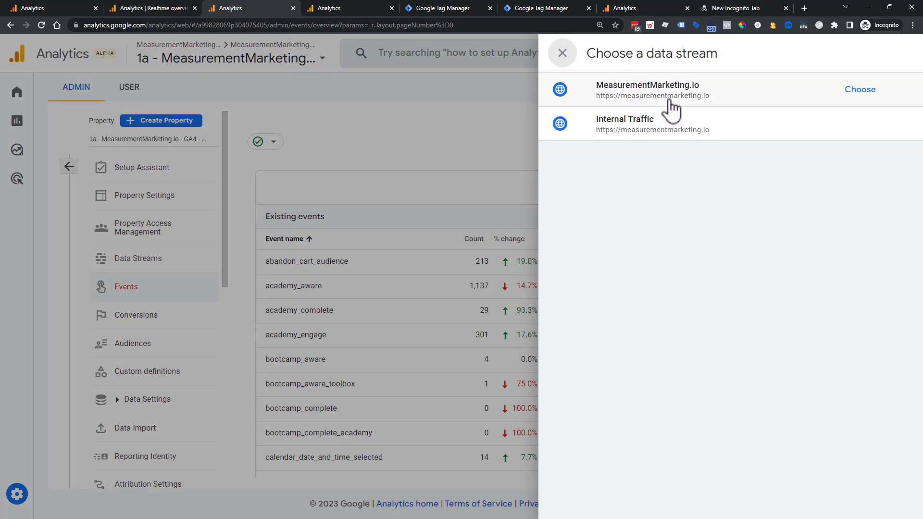
click(671, 109)
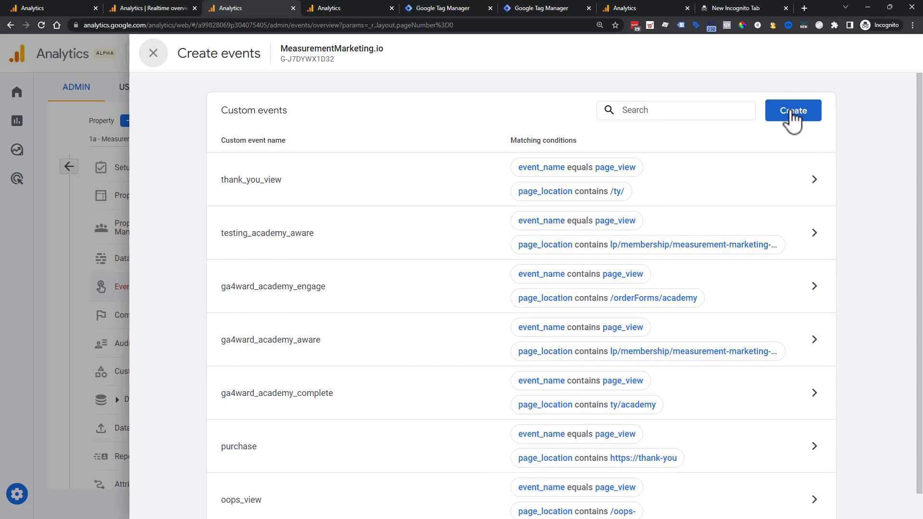
click(792, 111)
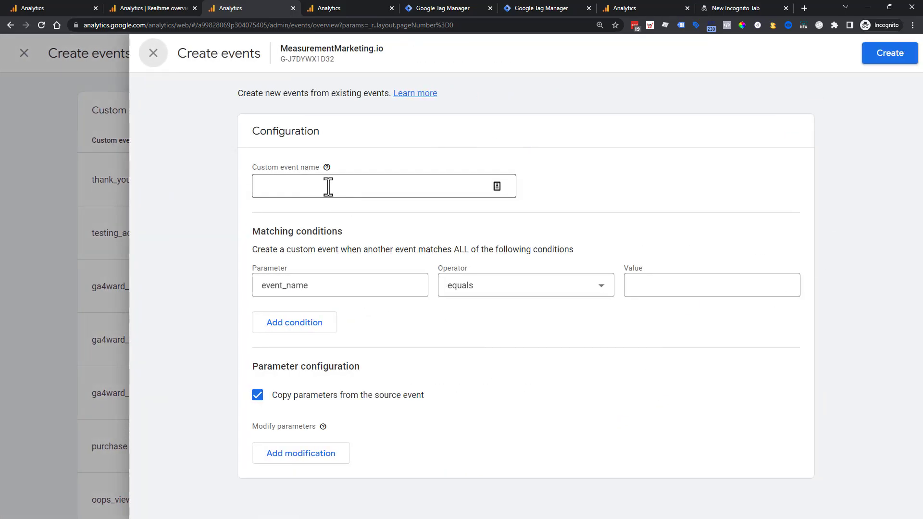
Step: Enter 'Academy Sales Page View' as the custom event name, then go to the Realtime overview
click(273, 186)
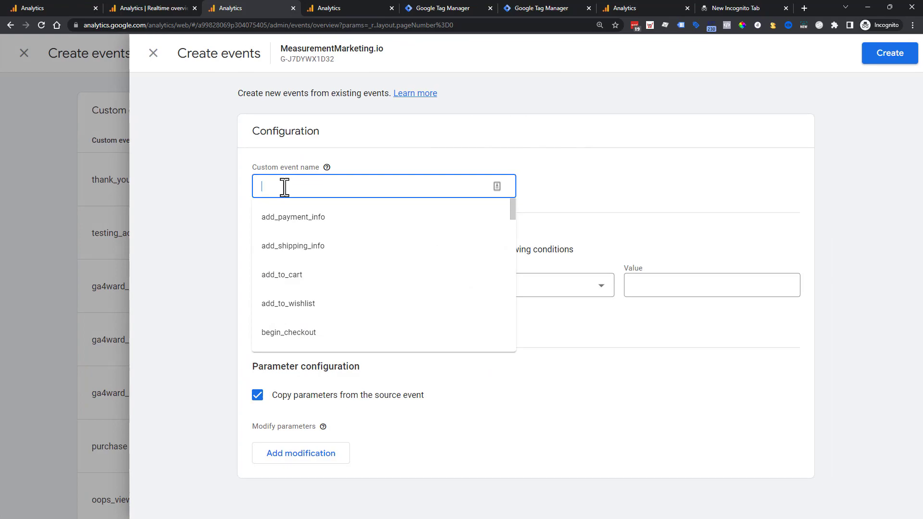
text(Academy Sales Page View)
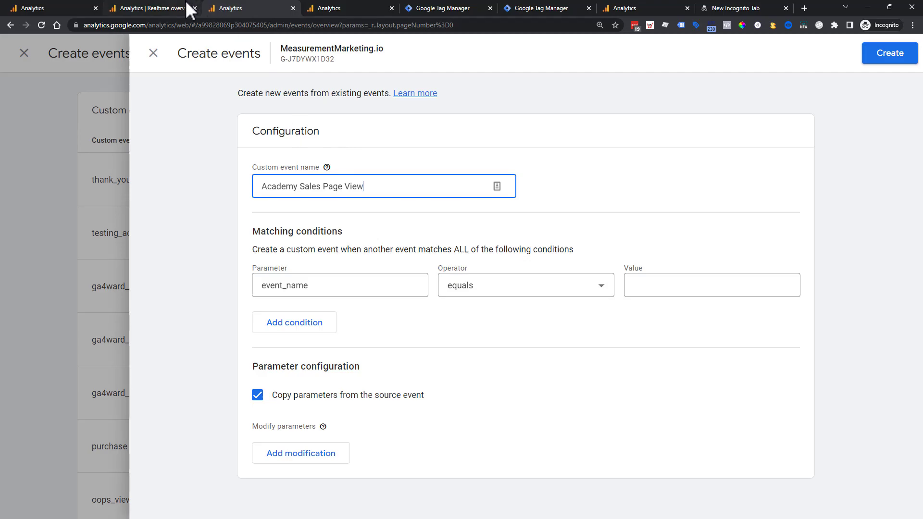
click(164, 5)
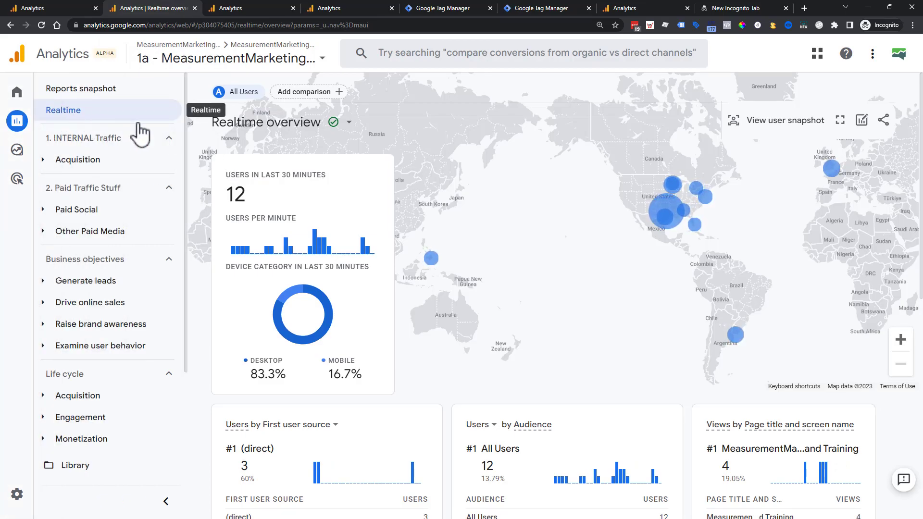
Step: Review the Realtime overview and the custom event form's operator options without changing anything
scroll(422, 264, down, 1)
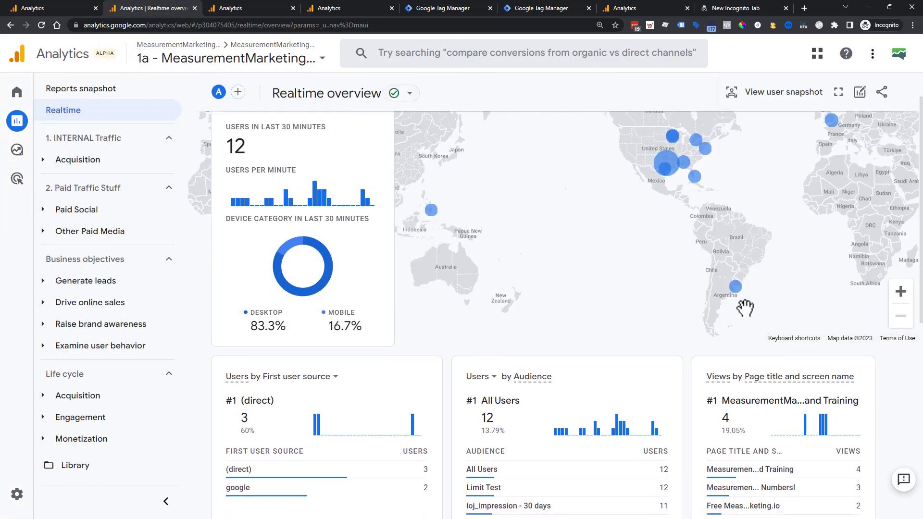
scroll(623, 368, down, 1)
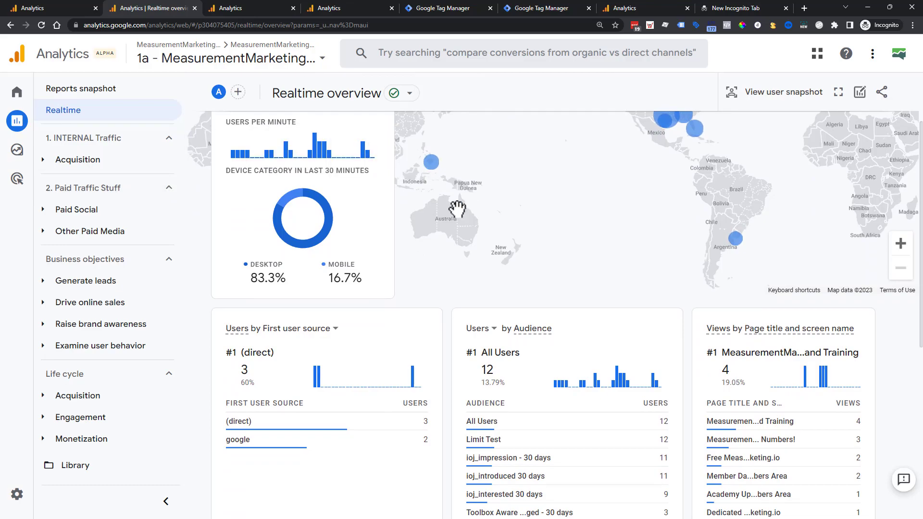
scroll(325, 311, down, 7)
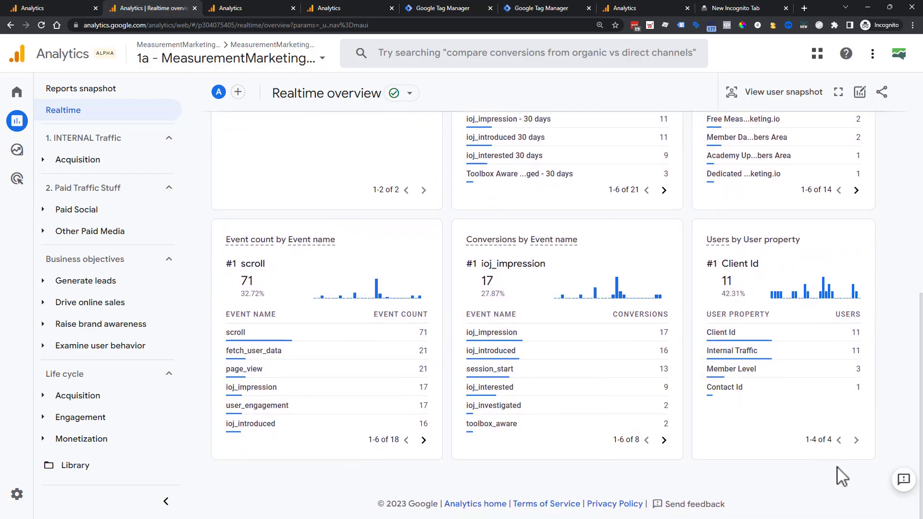
click(254, 8)
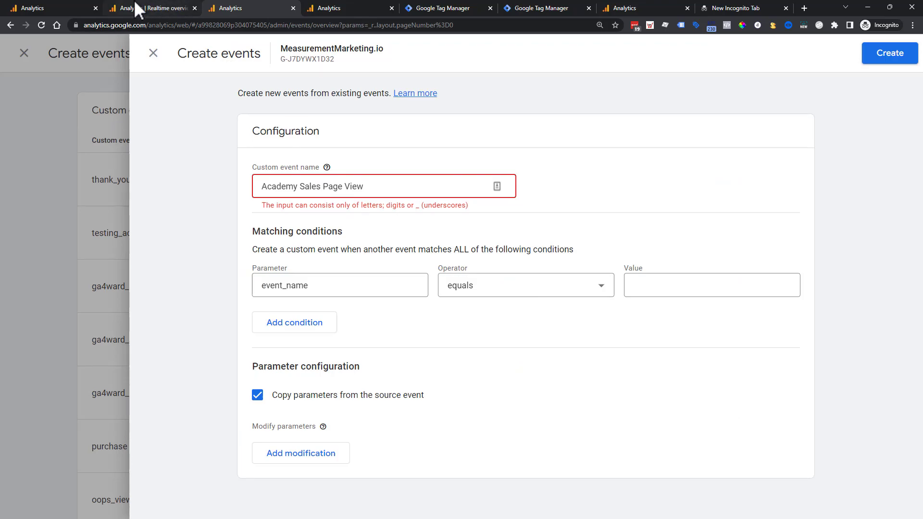
click(133, 9)
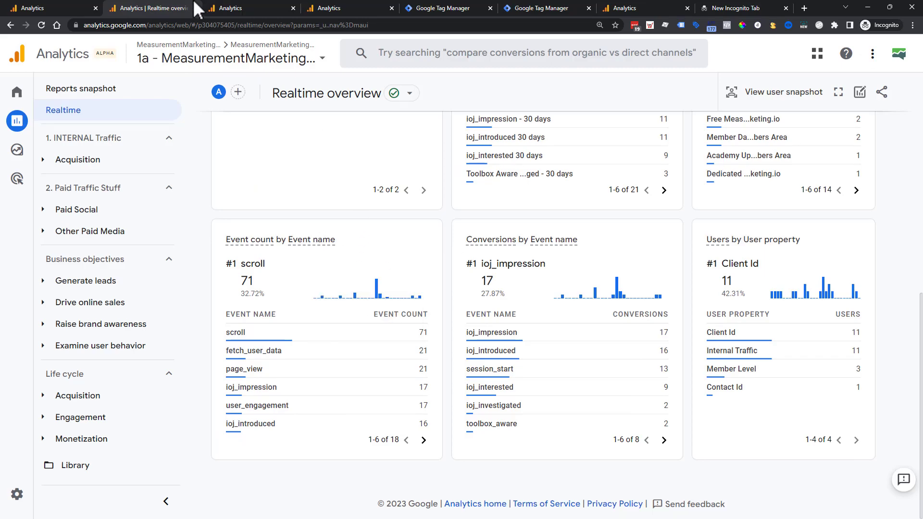
mouse_move(371, 336)
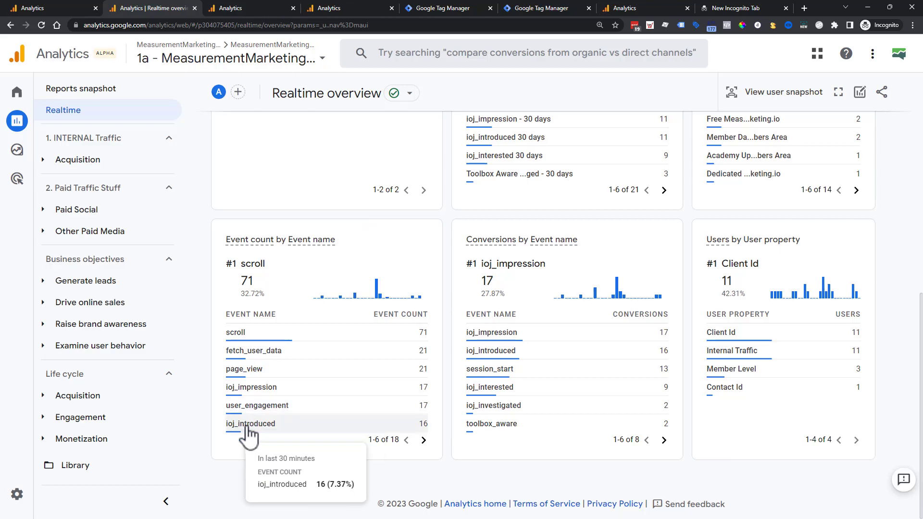
click(264, 2)
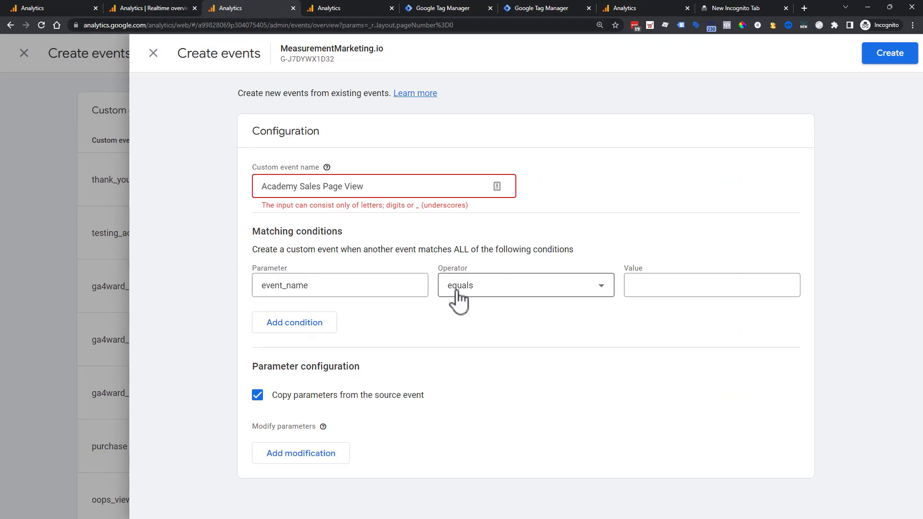
click(559, 295)
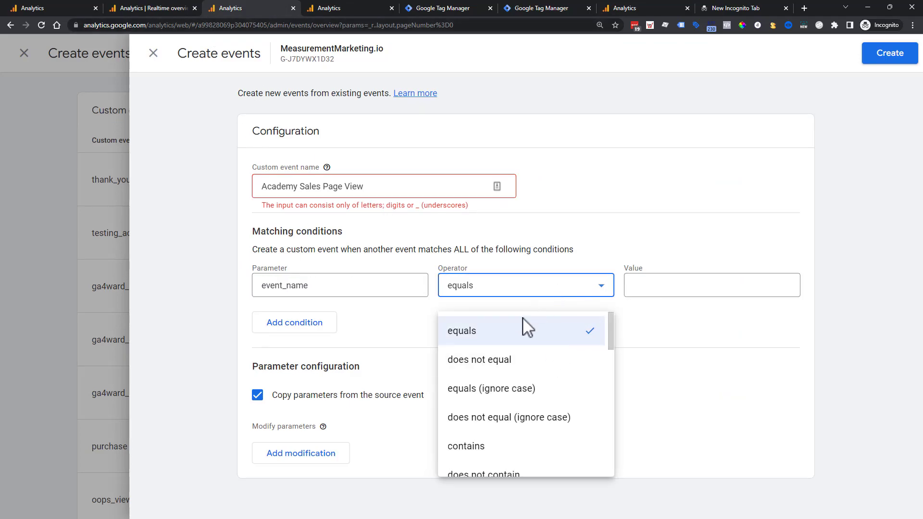
click(687, 374)
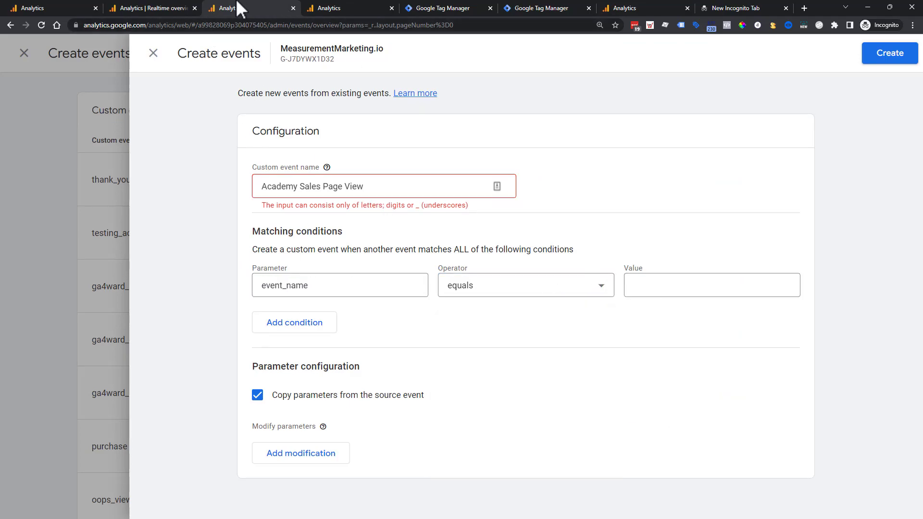
Step: Break down Realtime page_view events by their page_location values
click(130, 8)
mouse_move(250, 369)
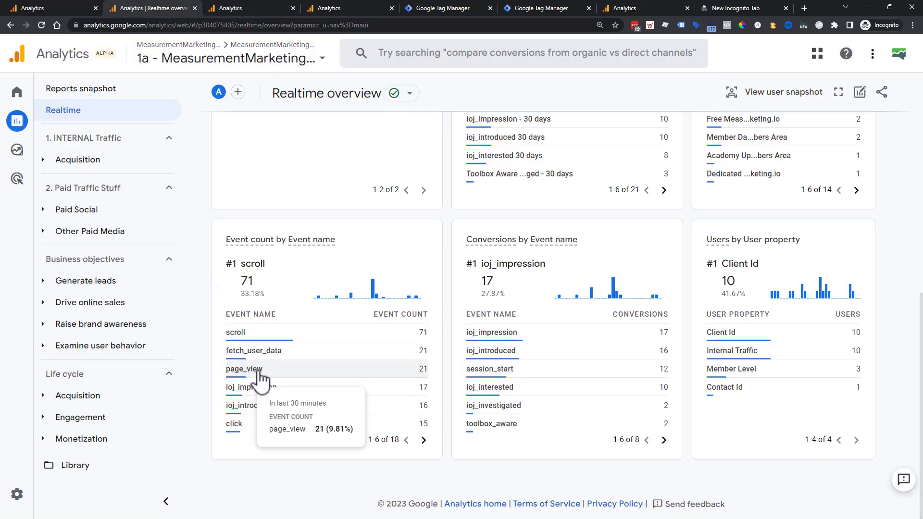
click(259, 375)
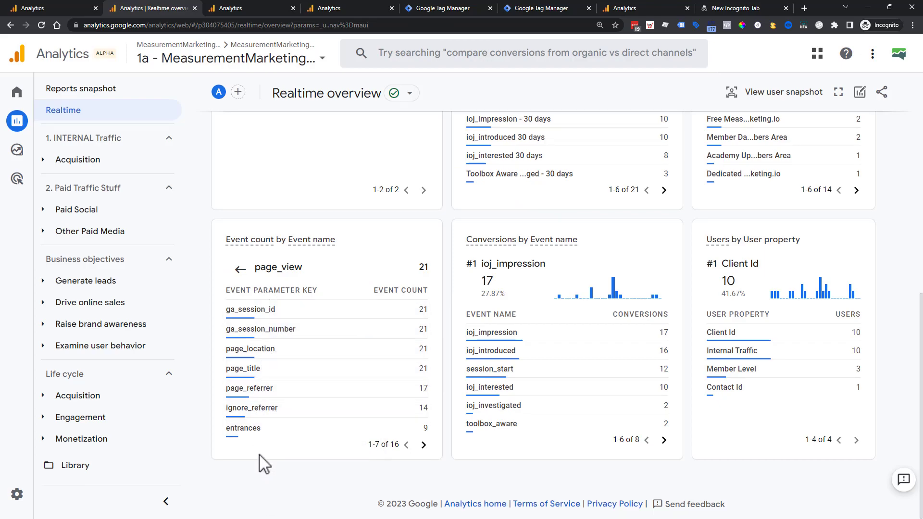
click(260, 353)
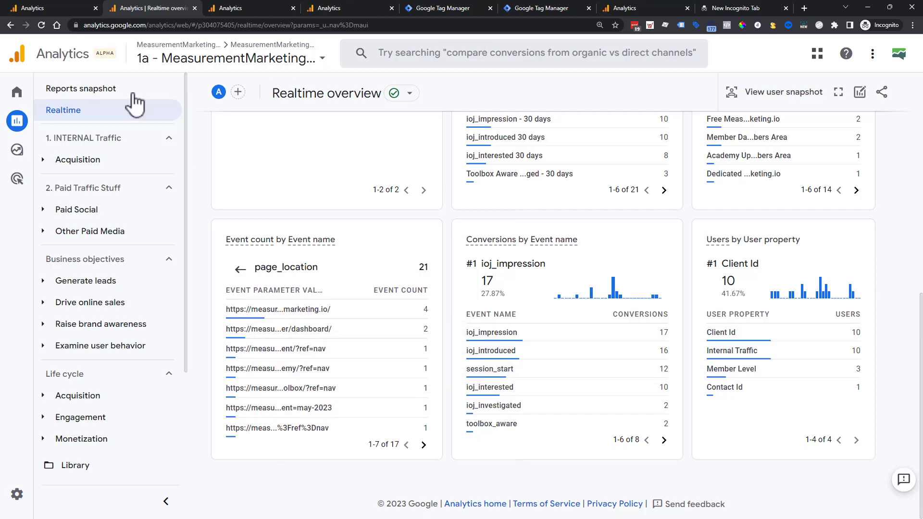
click(52, 9)
Step: Open the Academy - 1- Sales goal details to view its destination, then return to the GA4 form
click(682, 254)
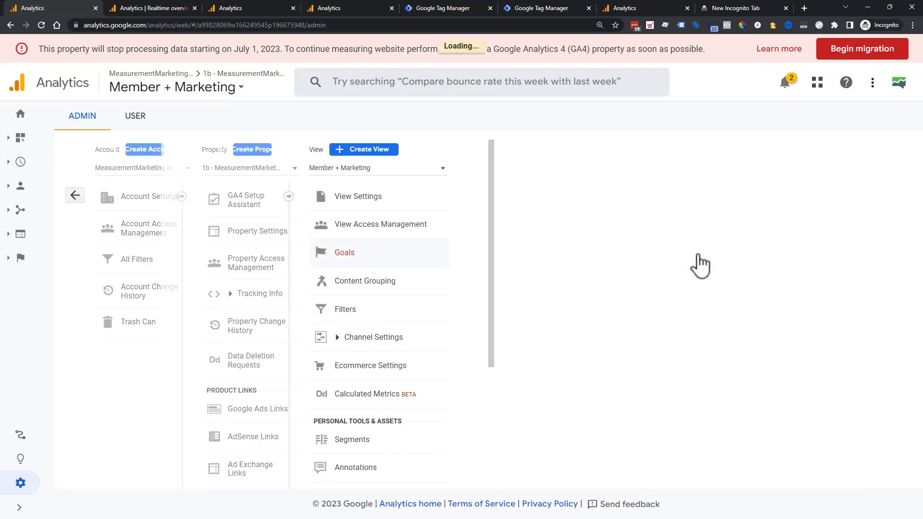
click(336, 211)
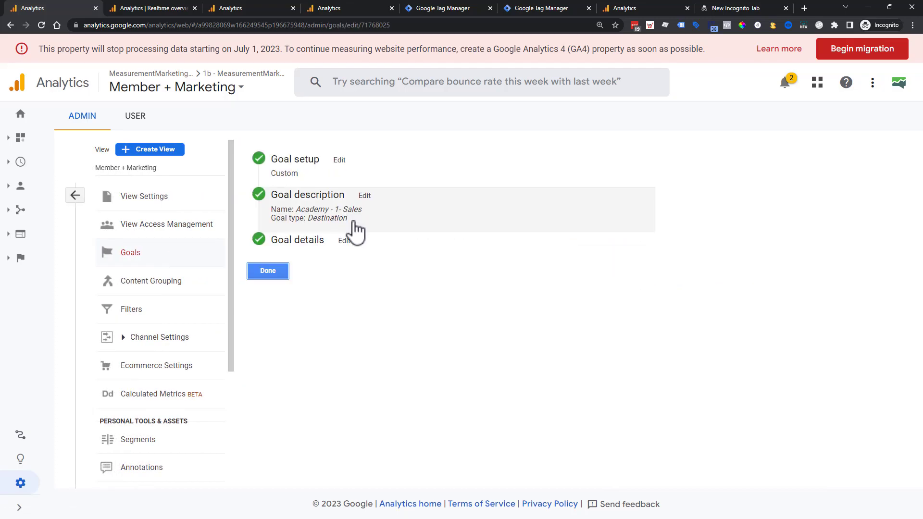
click(378, 236)
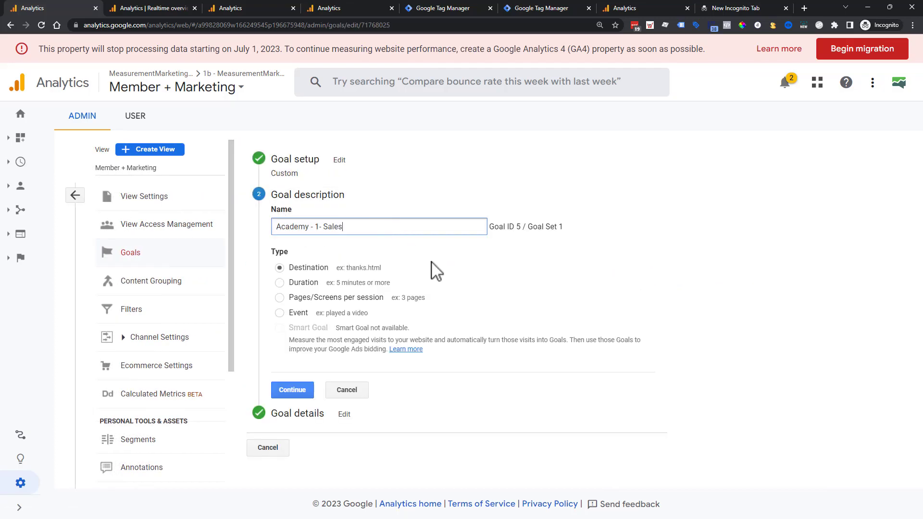
click(360, 393)
click(354, 247)
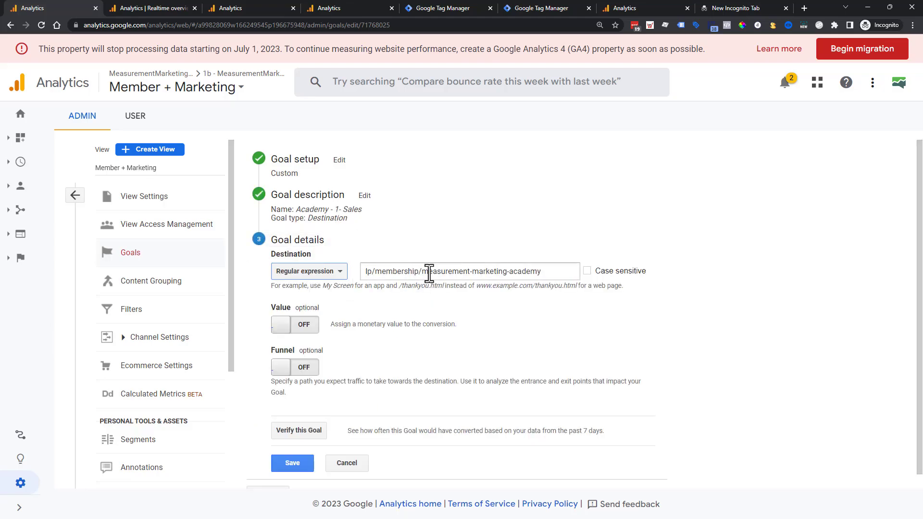
click(163, 8)
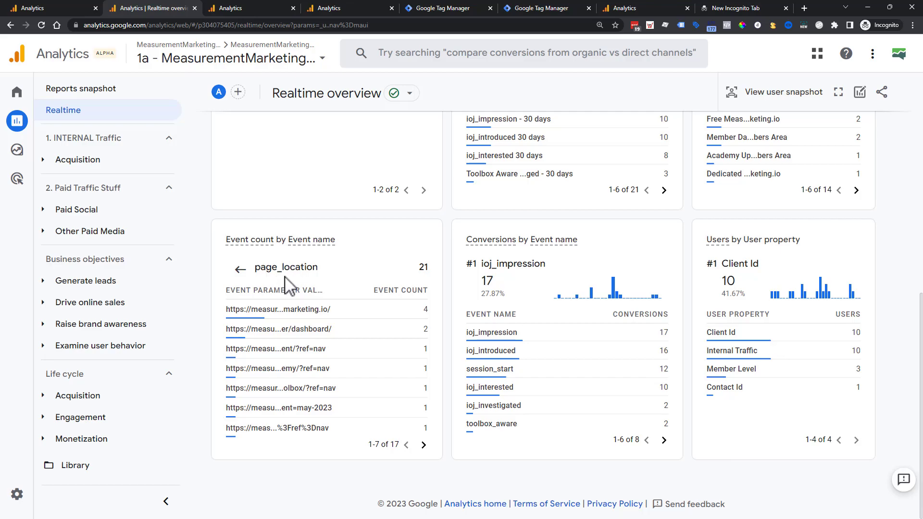
click(279, 8)
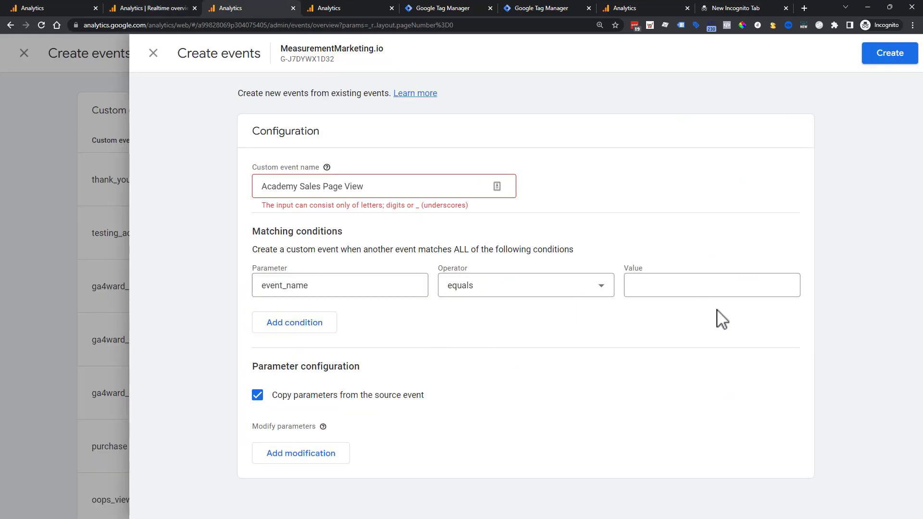
Step: Set the first condition's value to page_view and add a second condition on page_location
click(709, 288)
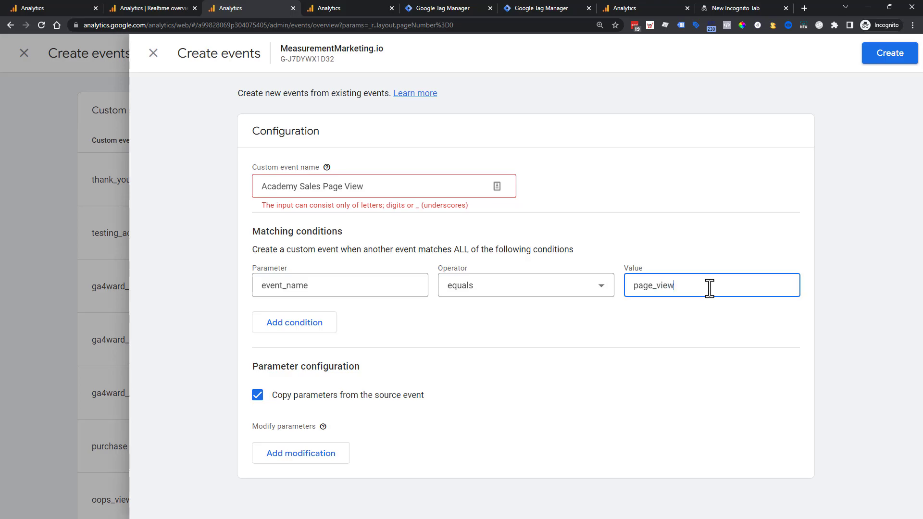
click(330, 328)
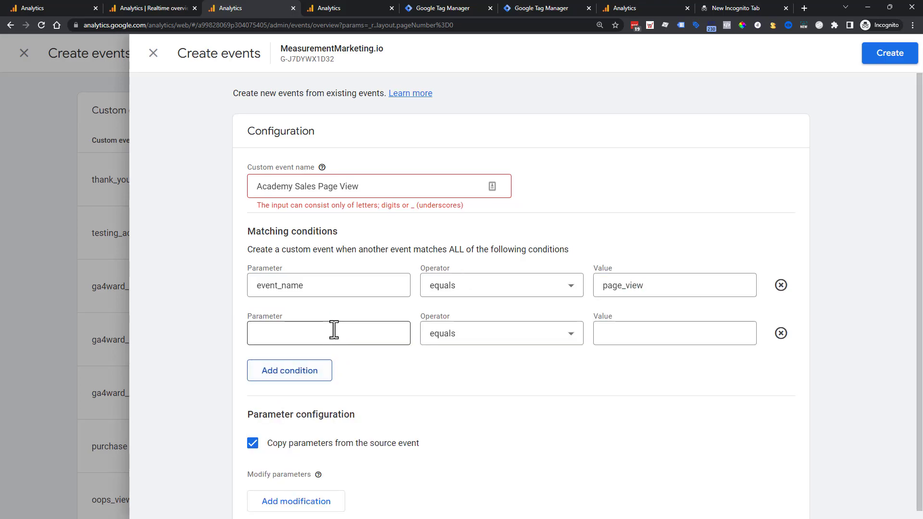
click(335, 331)
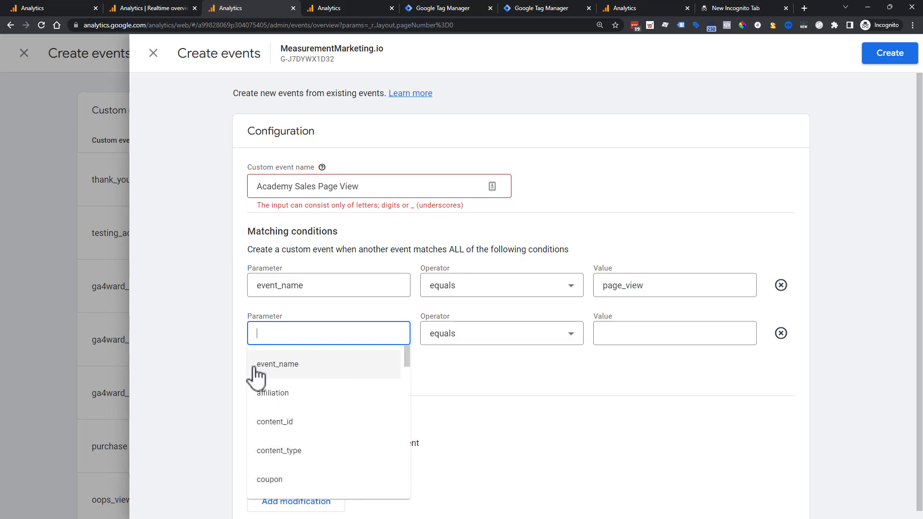
scroll(353, 430, down, 5)
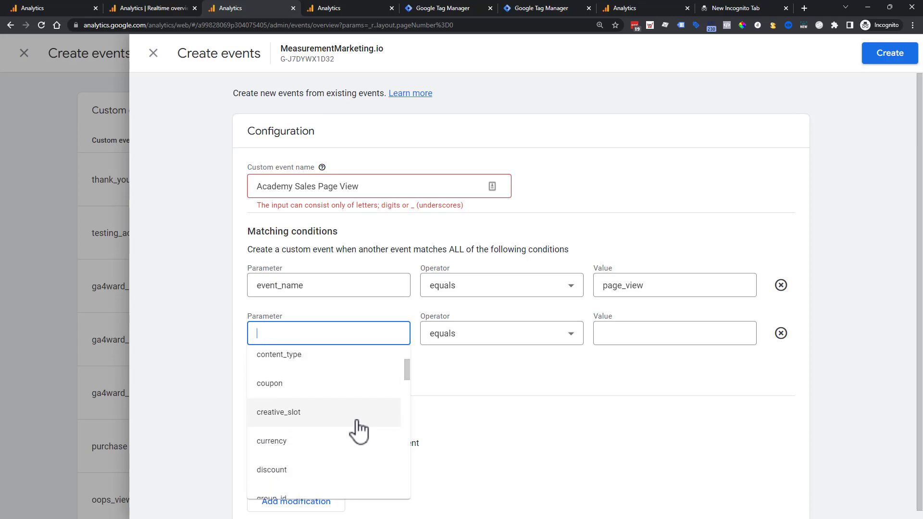
scroll(352, 416, down, 7)
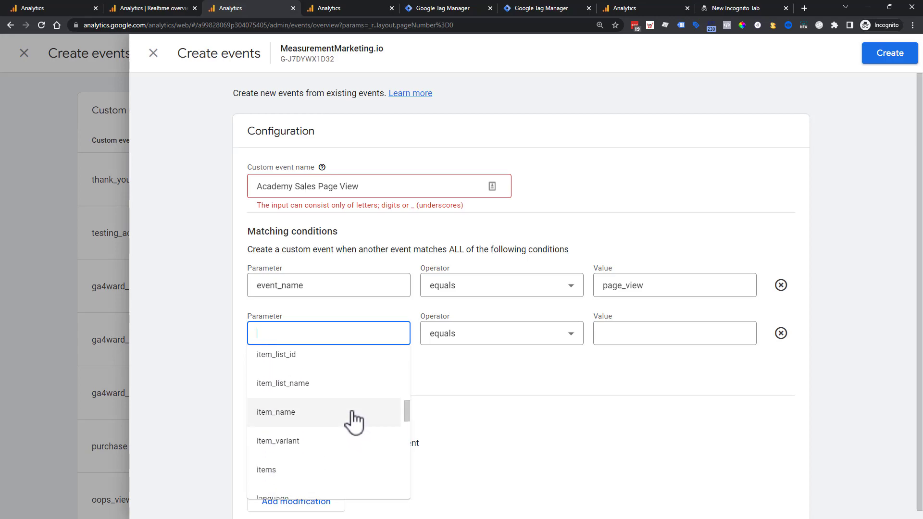
scroll(351, 414, down, 1)
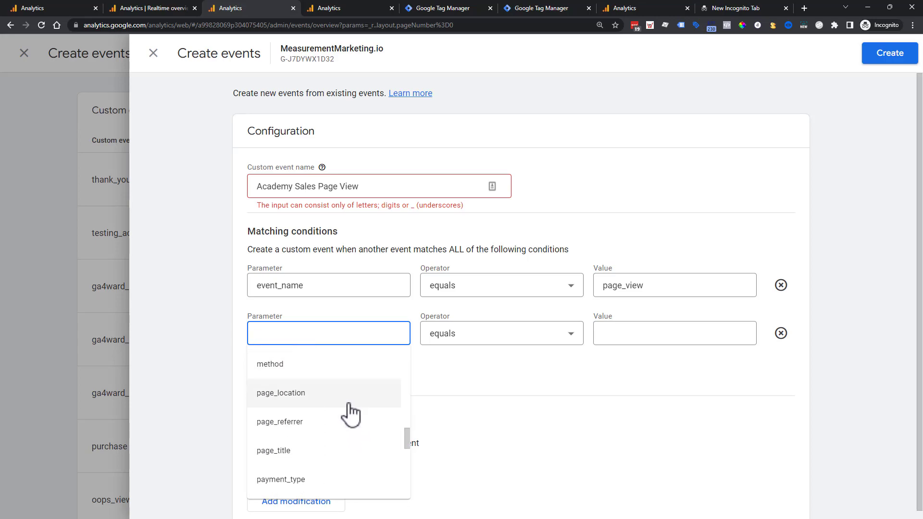
click(282, 402)
Step: Paste lp/membership/measurement-marketing-academy as the page_location condition's value
click(122, 6)
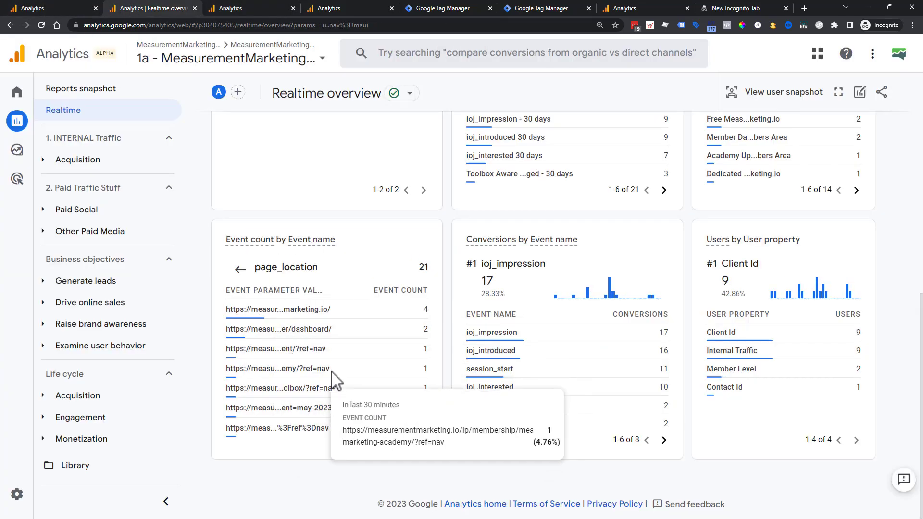
click(223, 2)
click(657, 335)
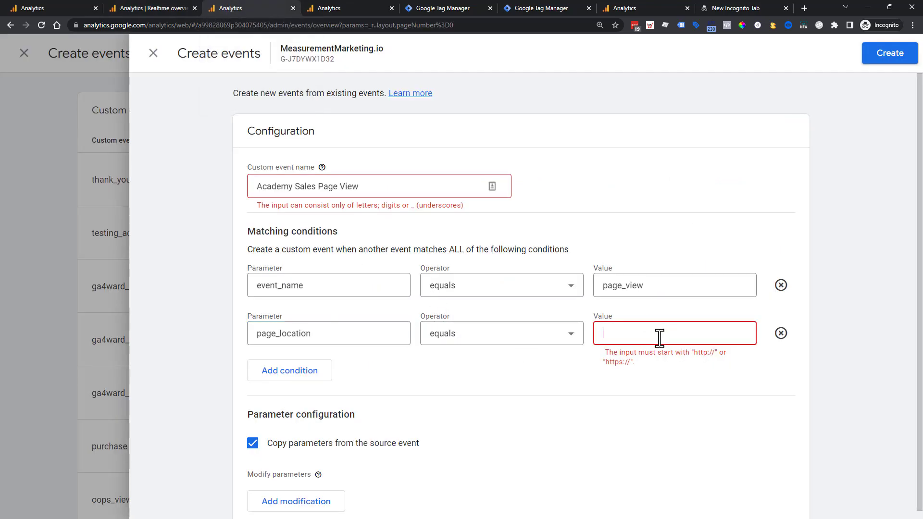
key(ctrl+v)
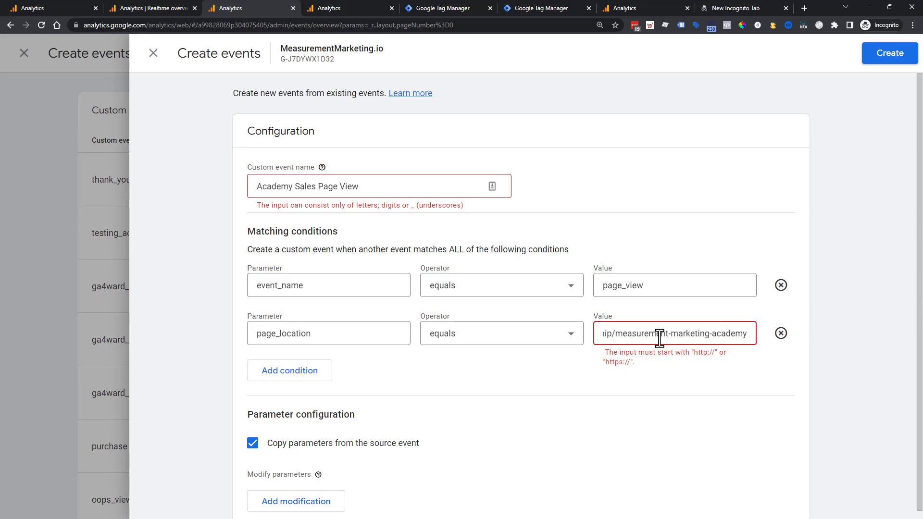
key(Left)
key(Left)
key(Left)
key(Left)
key(Left)
key(Left)
key(Left)
key(Left)
key(Left)
key(Left)
key(Left)
key(Left)
key(Left)
key(Left)
key(Left)
key(Left)
key(Left)
key(Left)
key(Left)
key(Left)
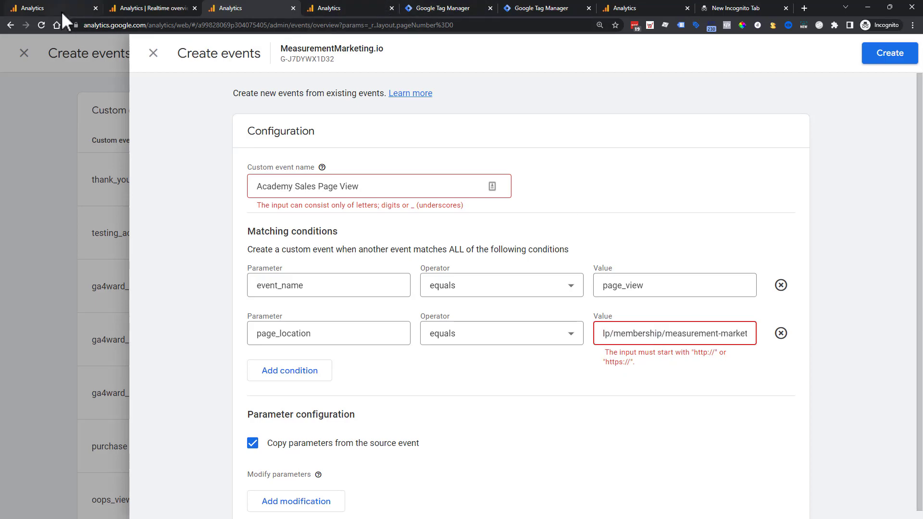
click(339, 8)
triple_click(443, 271)
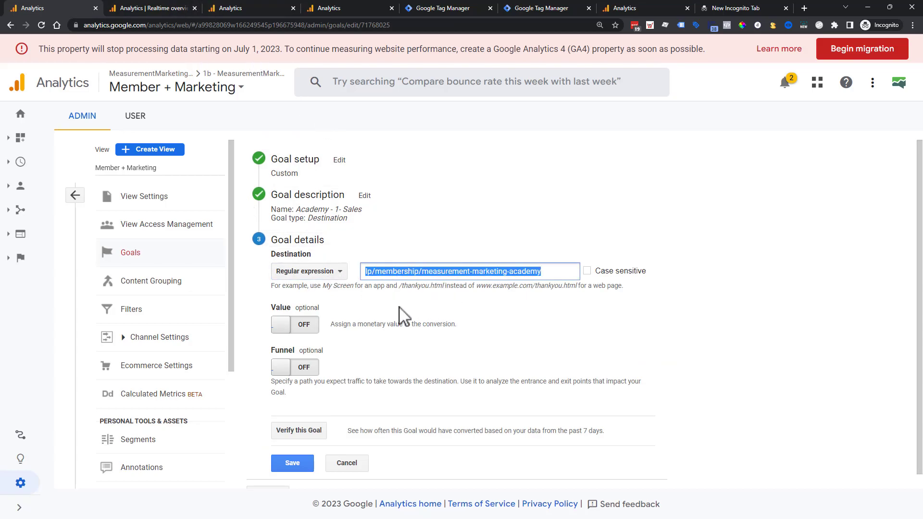
click(234, 4)
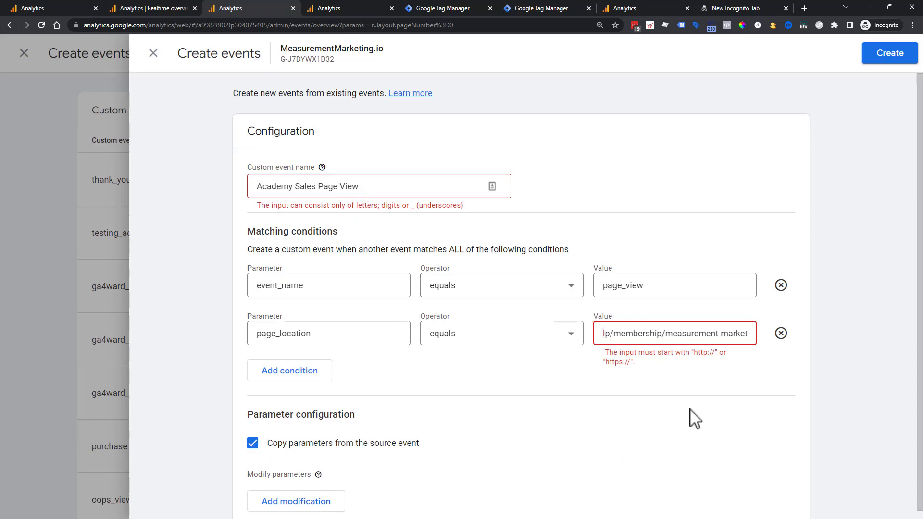
click(680, 399)
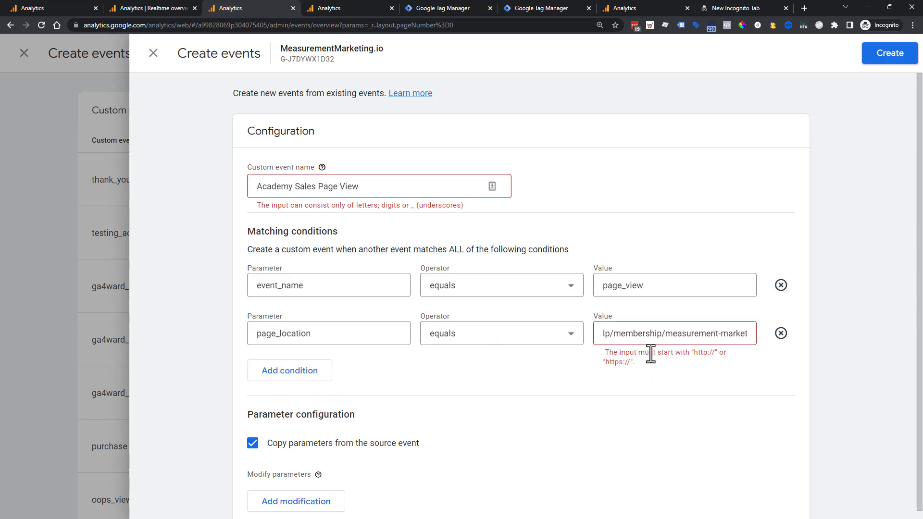
Step: Change the page_location condition's operator from equals to contains
click(555, 341)
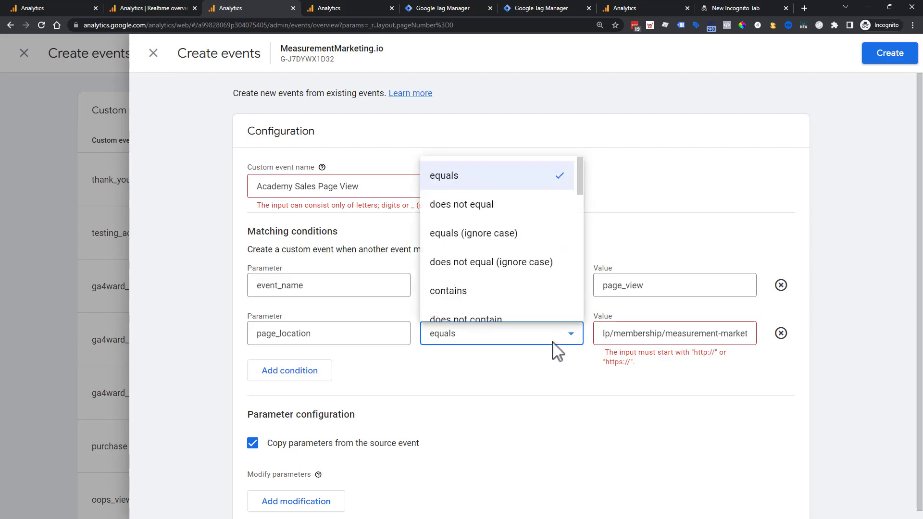
click(494, 291)
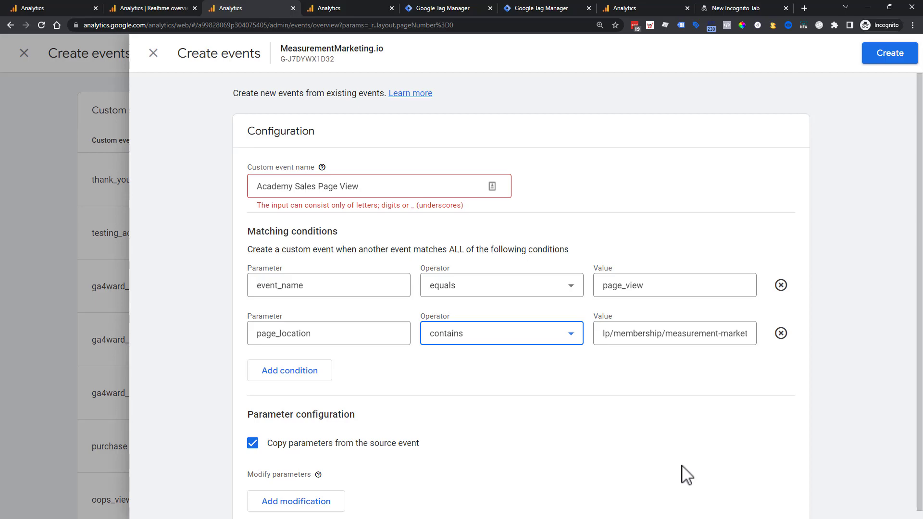
click(552, 335)
scroll(535, 269, down, 5)
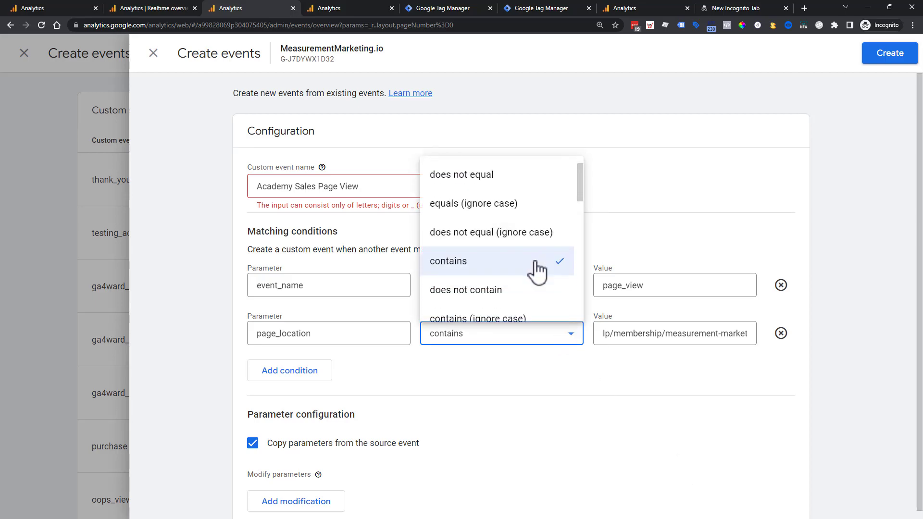
scroll(532, 279, down, 5)
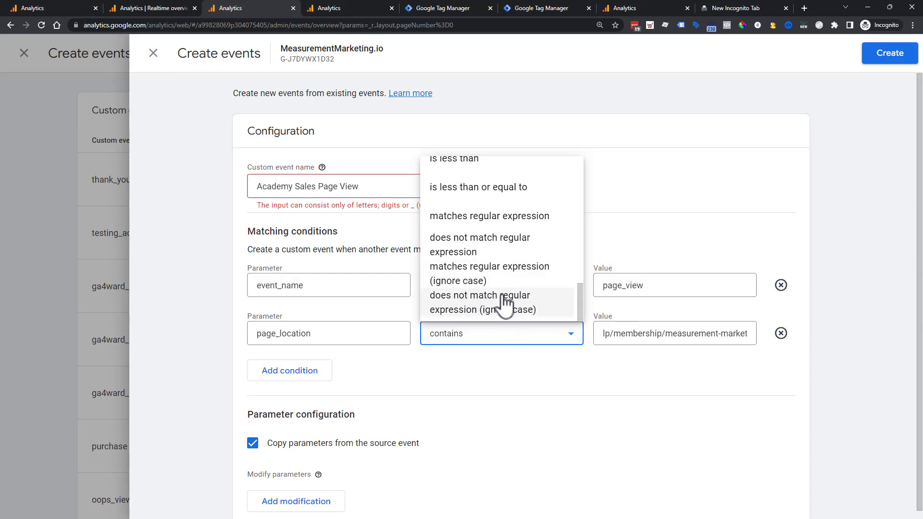
click(578, 378)
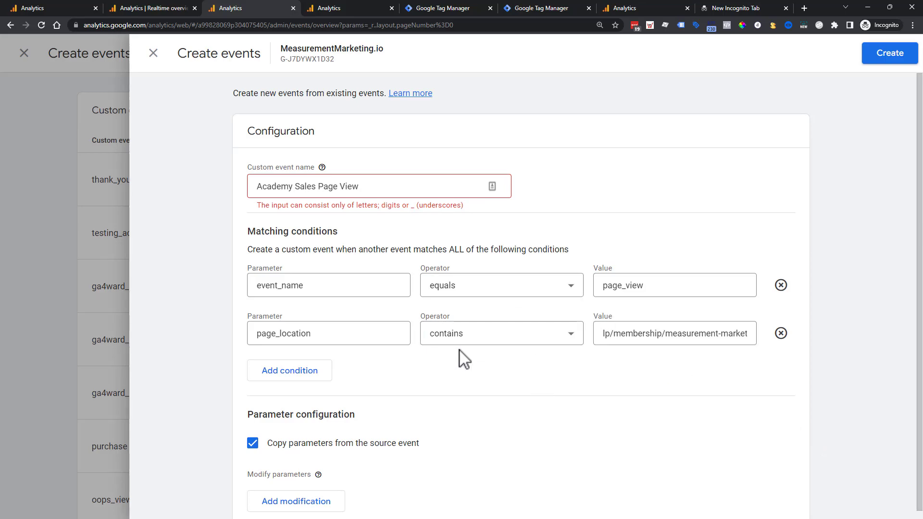
Step: Replace the event name 'Academy Sales Page View' with ww_academy_aware
click(360, 186)
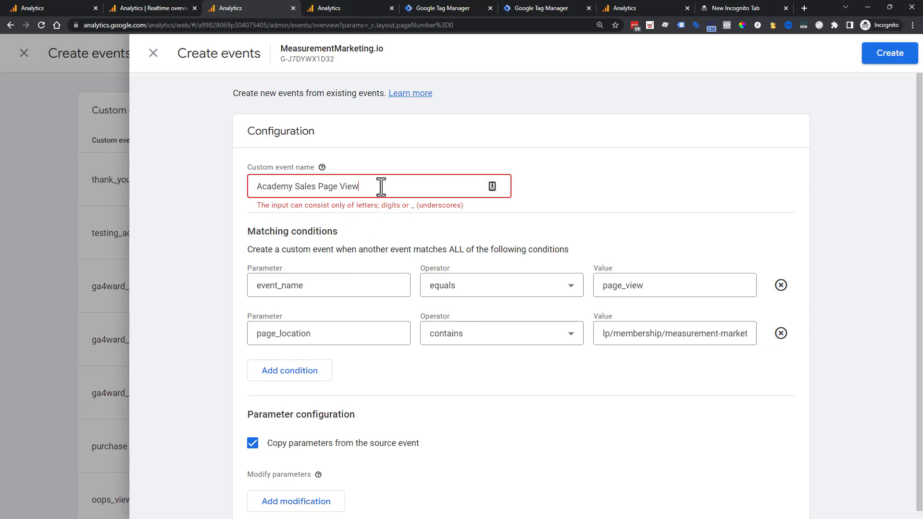
drag(382, 186, 208, 201)
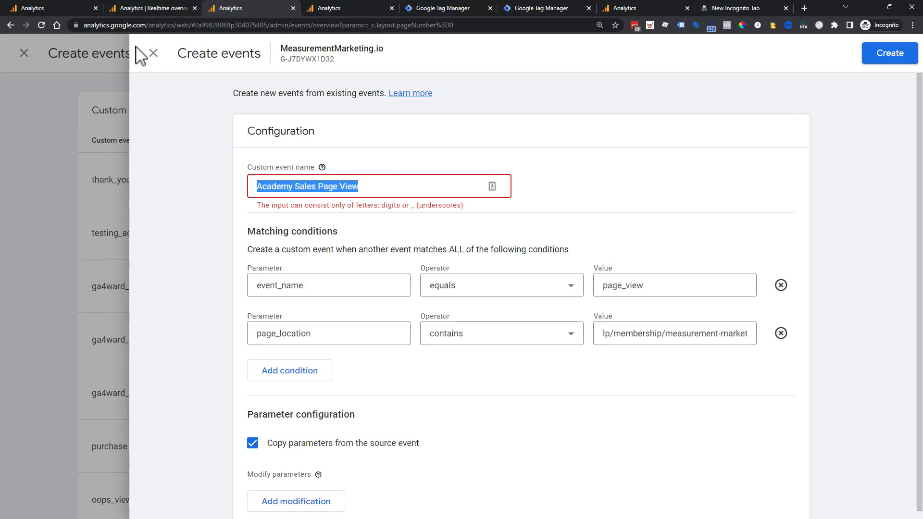
click(121, 6)
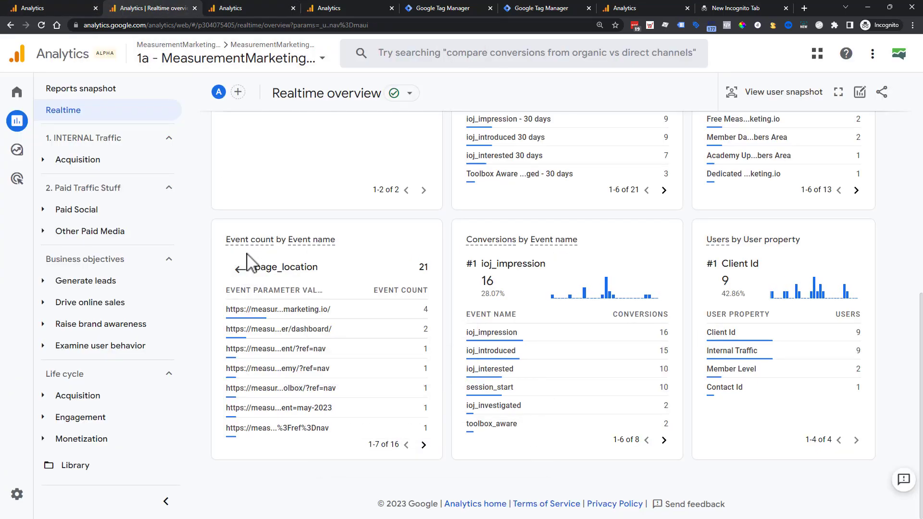
click(250, 272)
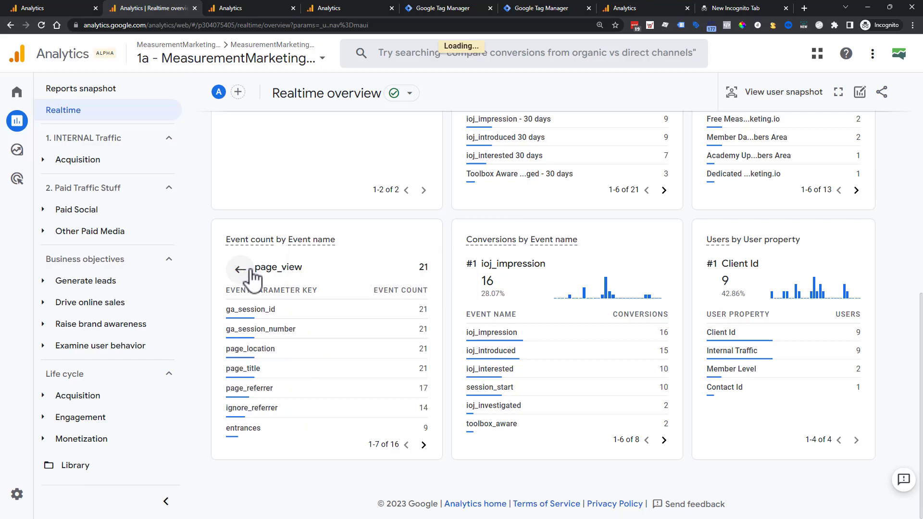
click(242, 273)
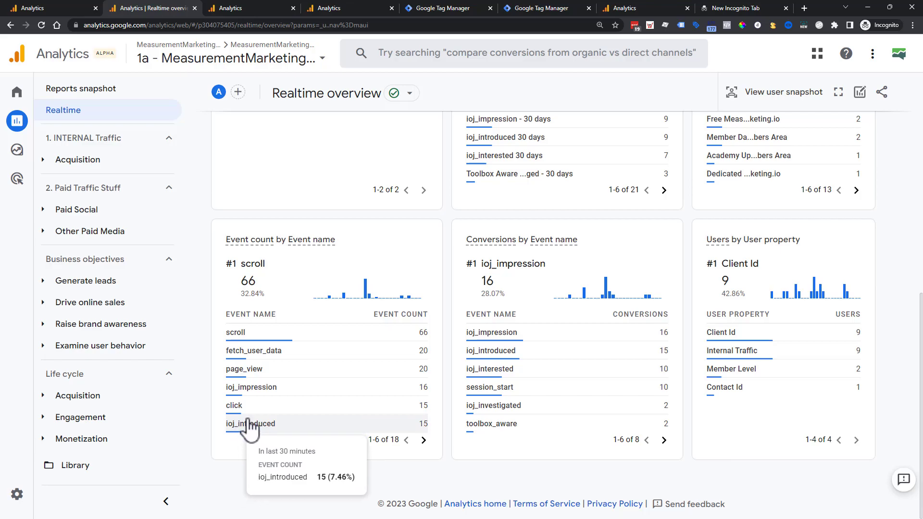
click(226, 8)
text(a)
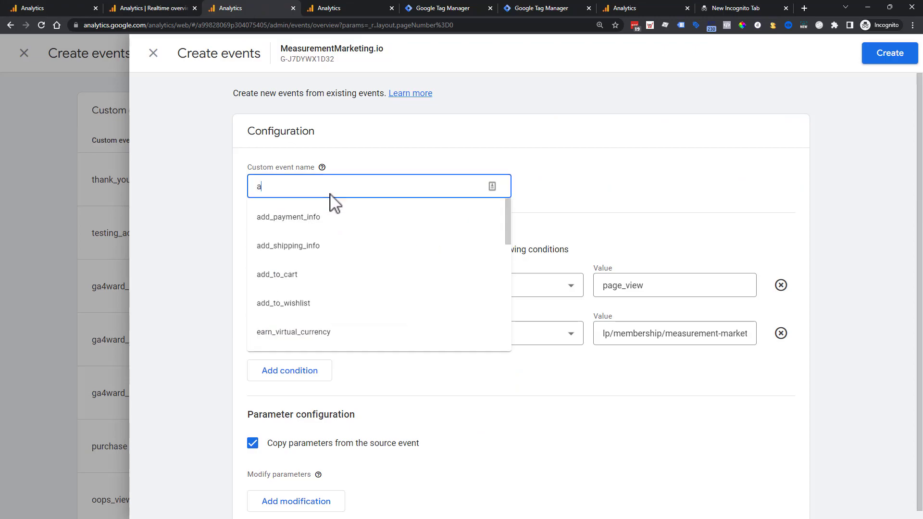
text(nd)
key(BackSpace)
key(BackSpace)
key(BackSpace)
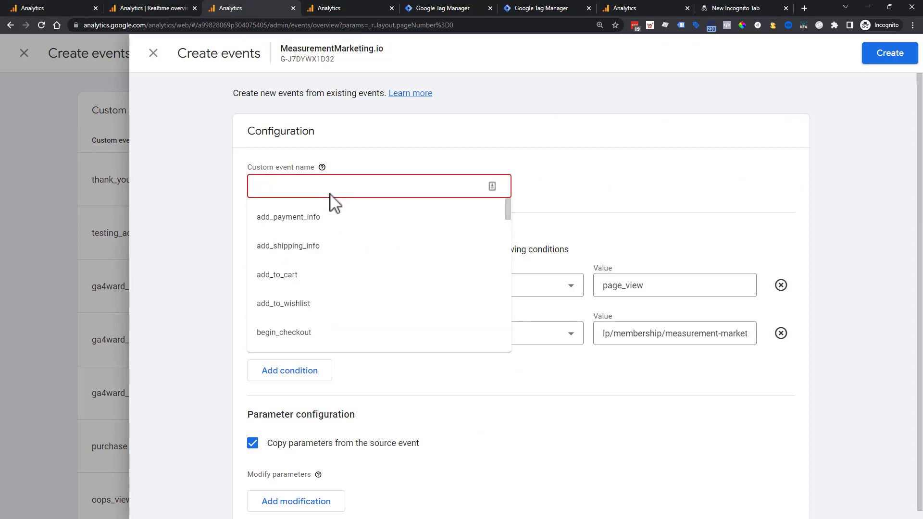
text(ww_academy_aware)
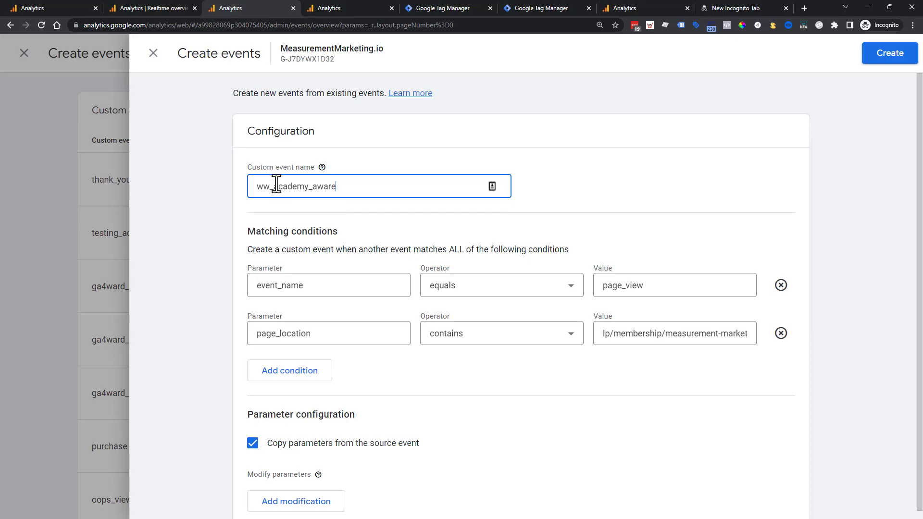
drag(276, 186, 249, 186)
double_click(333, 187)
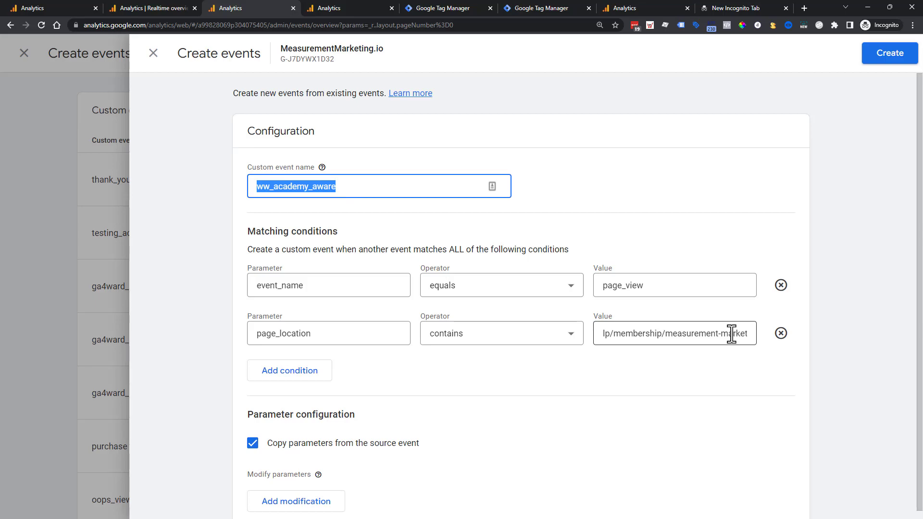
click(382, 223)
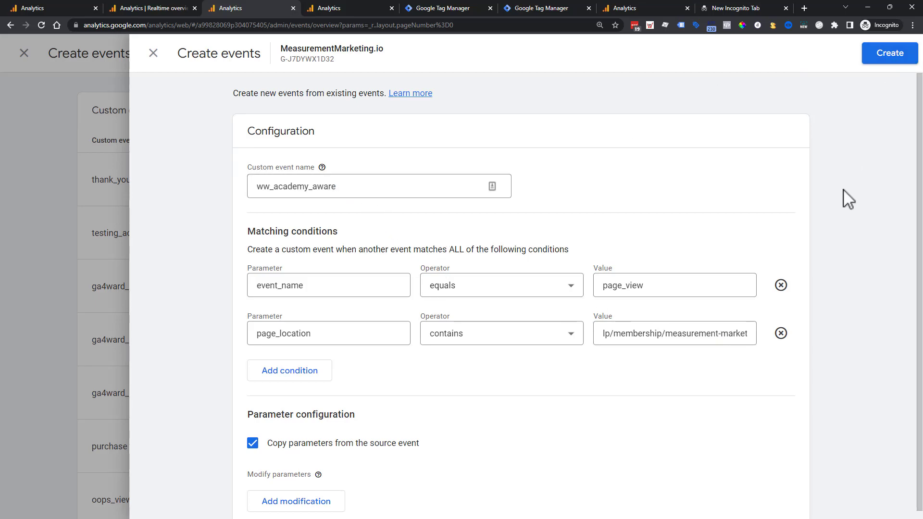
scroll(848, 199, down, 1)
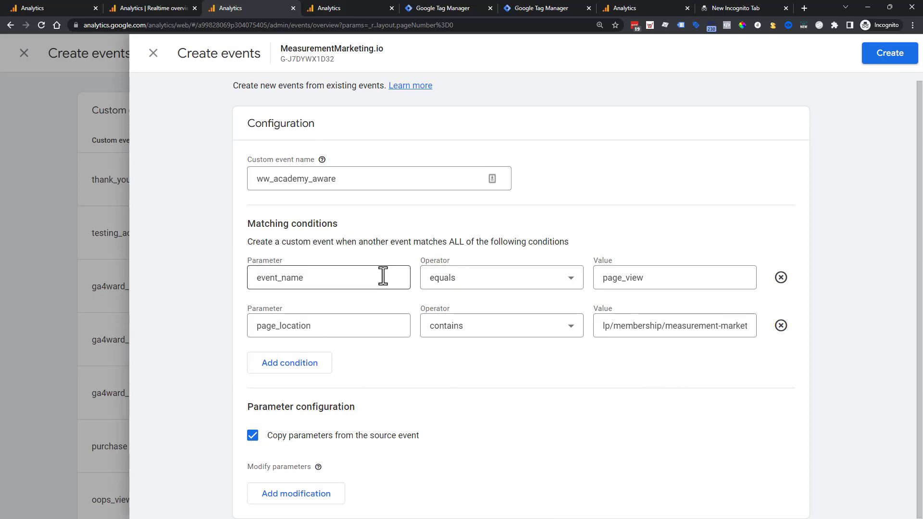
click(147, 5)
click(77, 8)
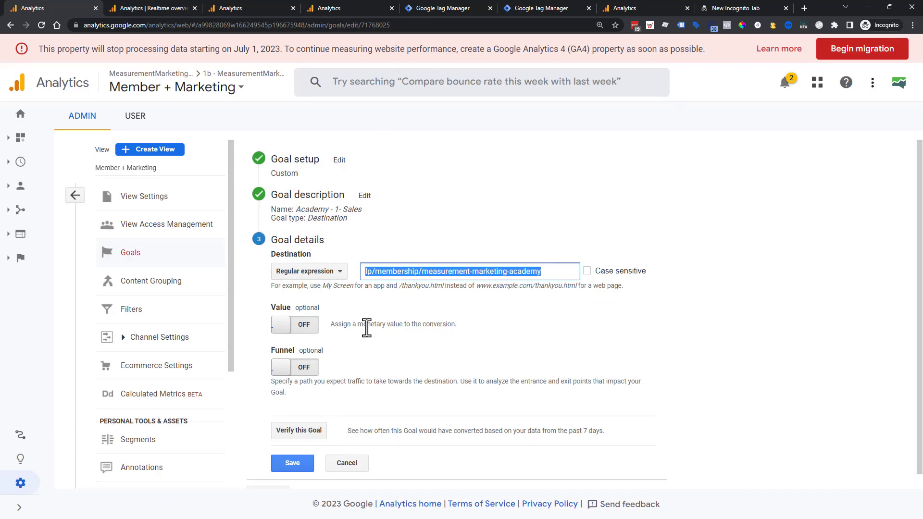
key(ctrl+3)
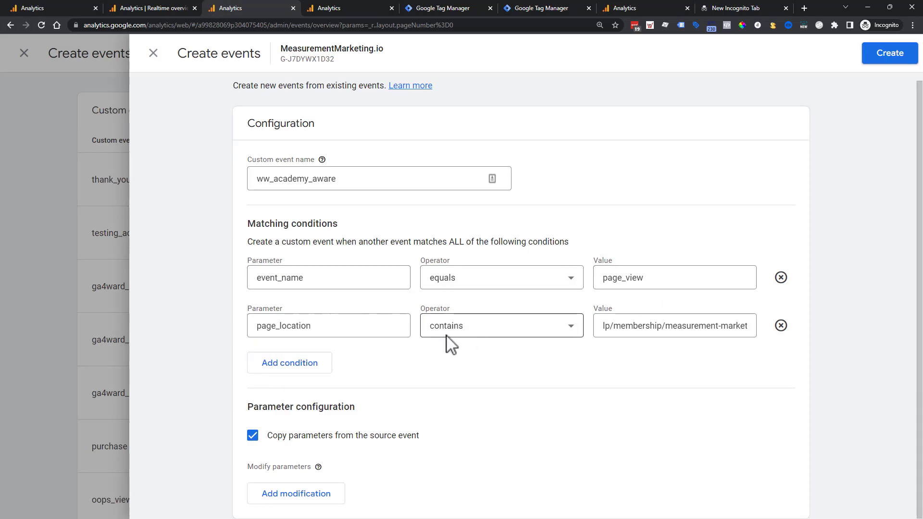
click(570, 332)
scroll(523, 426, down, 10)
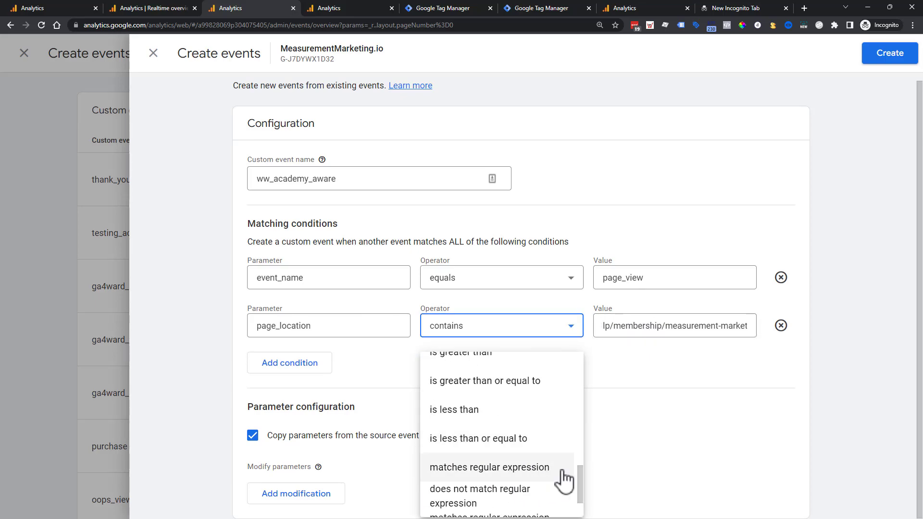
click(634, 392)
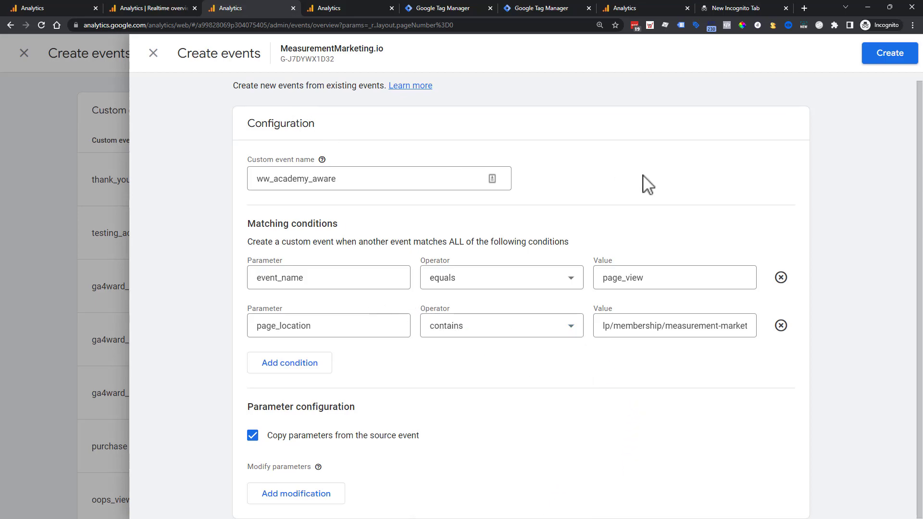
click(550, 325)
scroll(551, 442, down, 12)
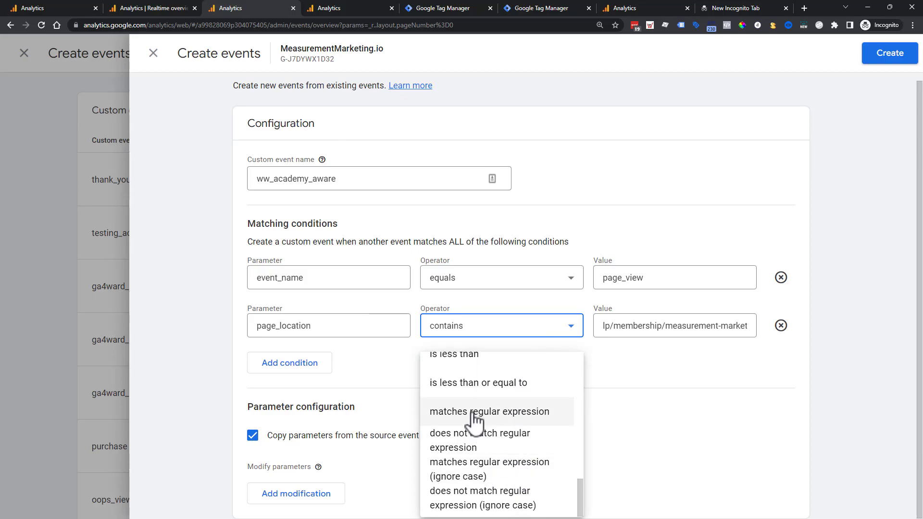
click(32, 7)
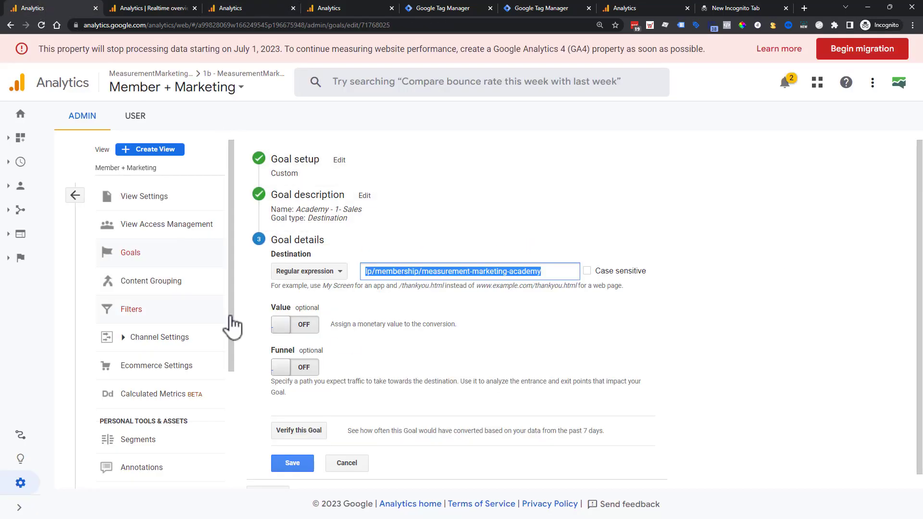
click(168, 5)
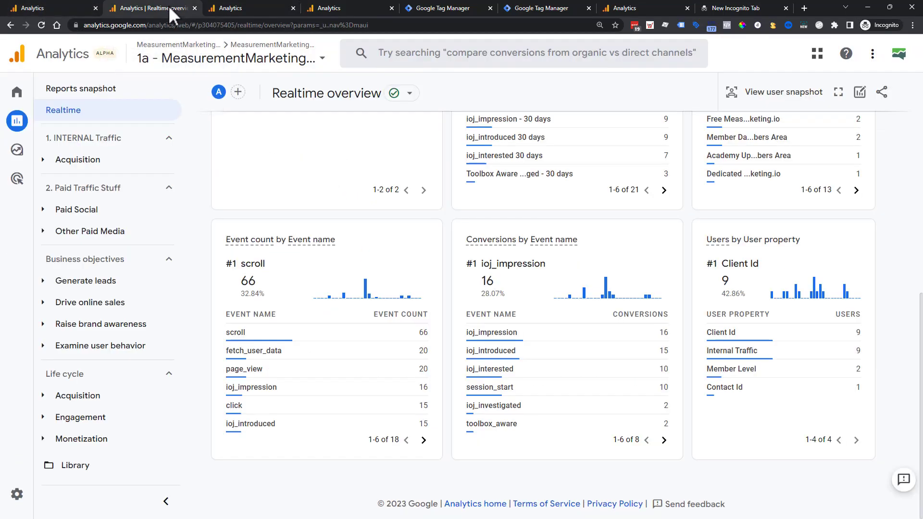
click(248, 14)
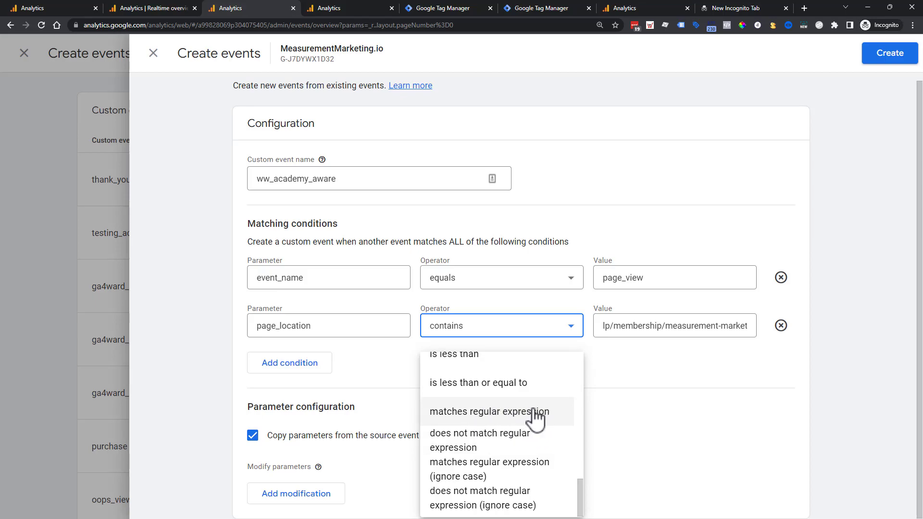
click(662, 387)
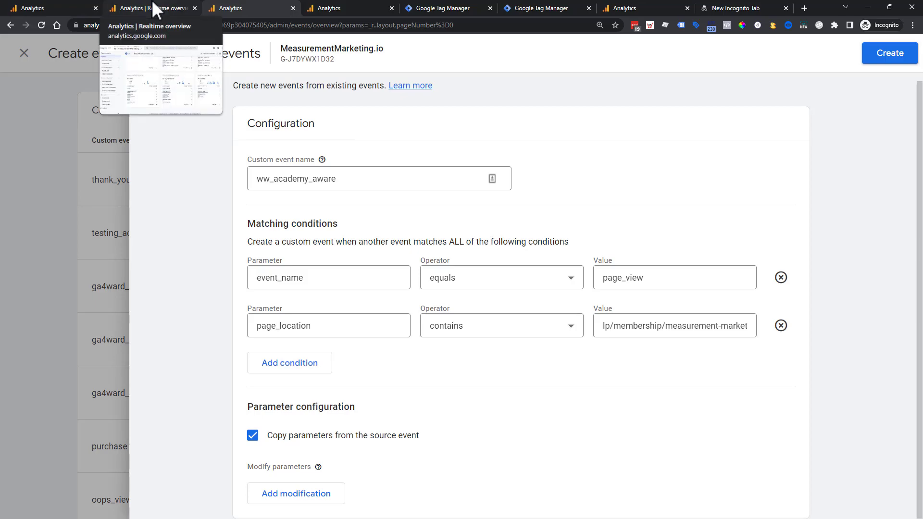
click(171, 13)
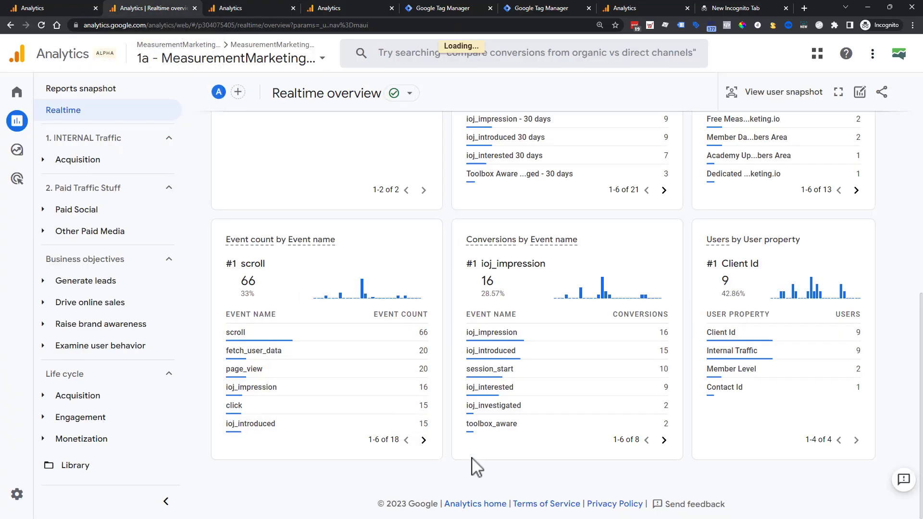
mouse_move(346, 412)
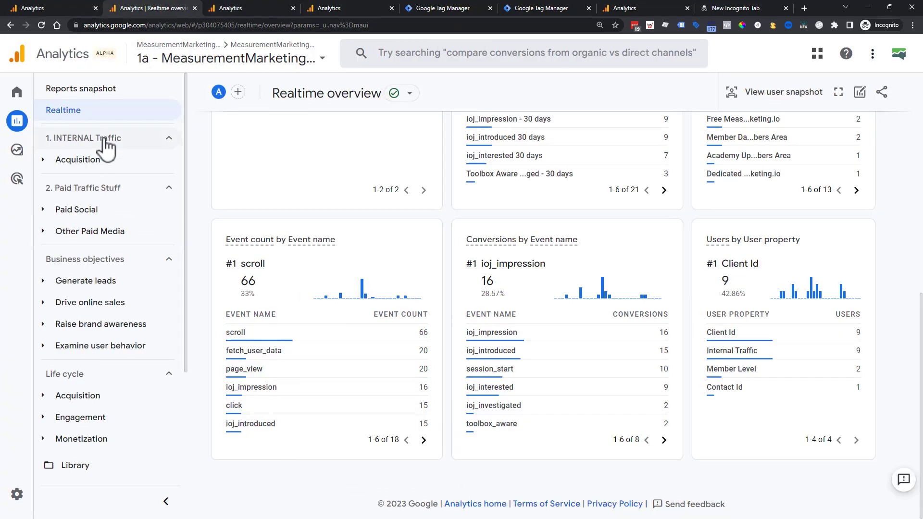
mouse_move(304, 416)
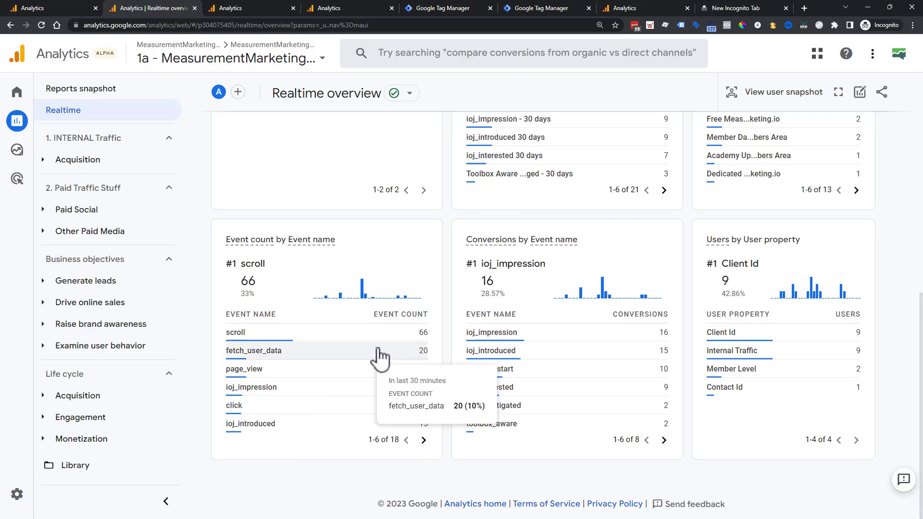
click(281, 12)
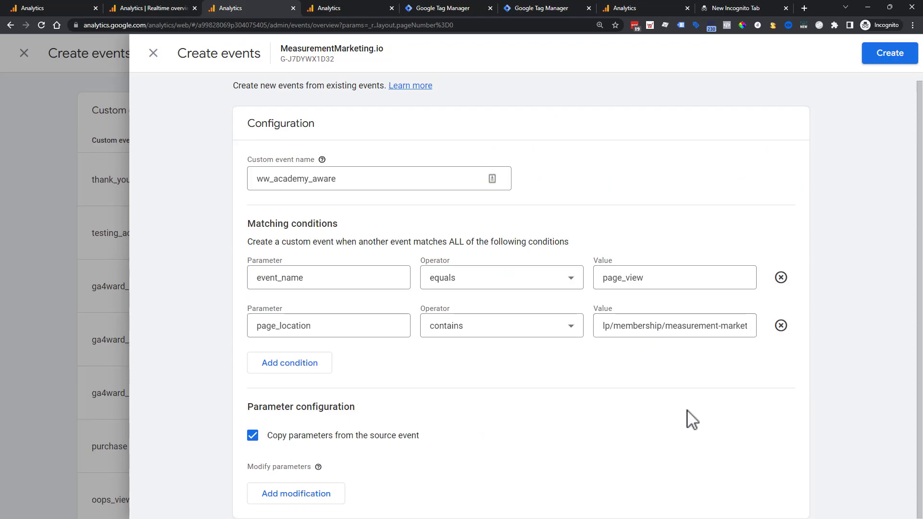
Step: Create ww_academy_aware, confirm it in Custom events, then view the TM - Brand Interest (Lead) goal
click(902, 53)
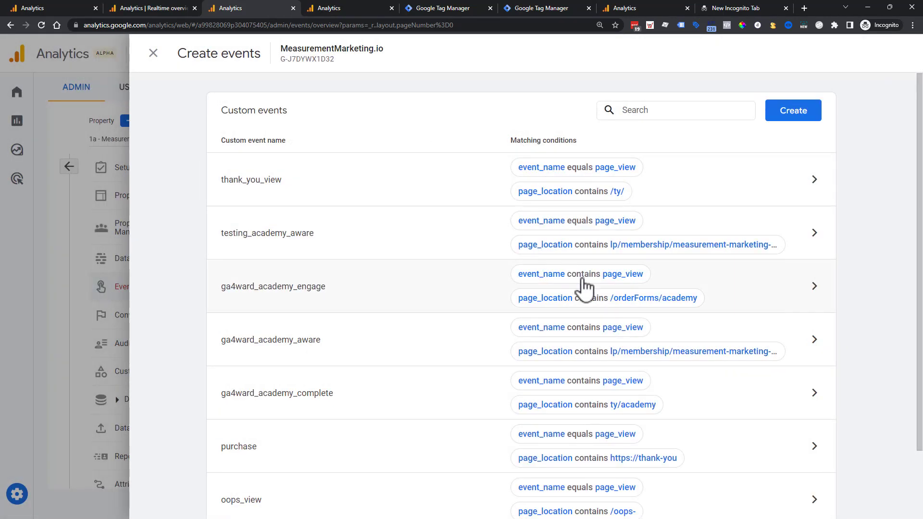
scroll(584, 289, down, 2)
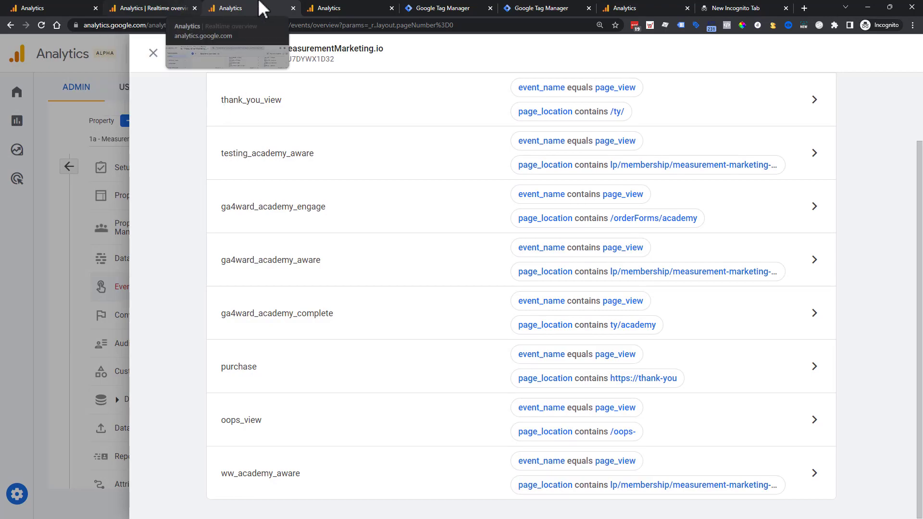
click(317, 9)
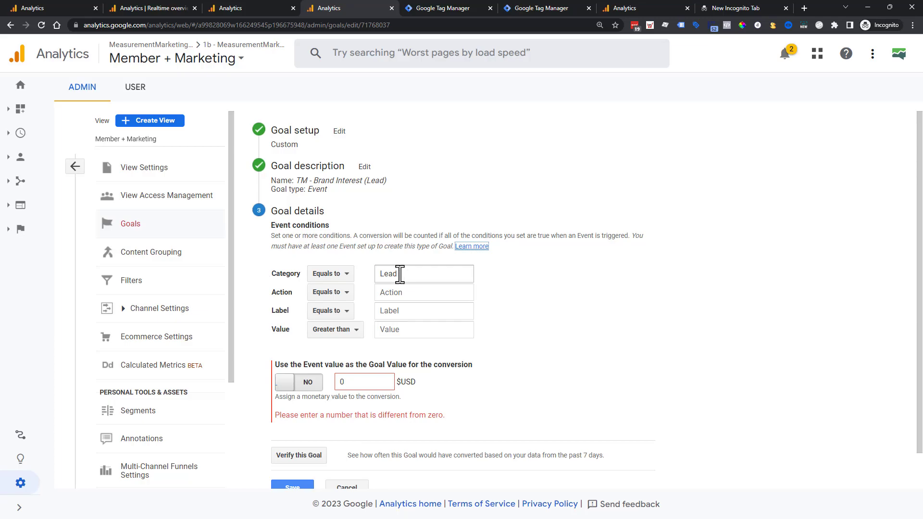
Step: Switch to the Tag Manager tab showing the GA - Event - Lead tag
click(459, 11)
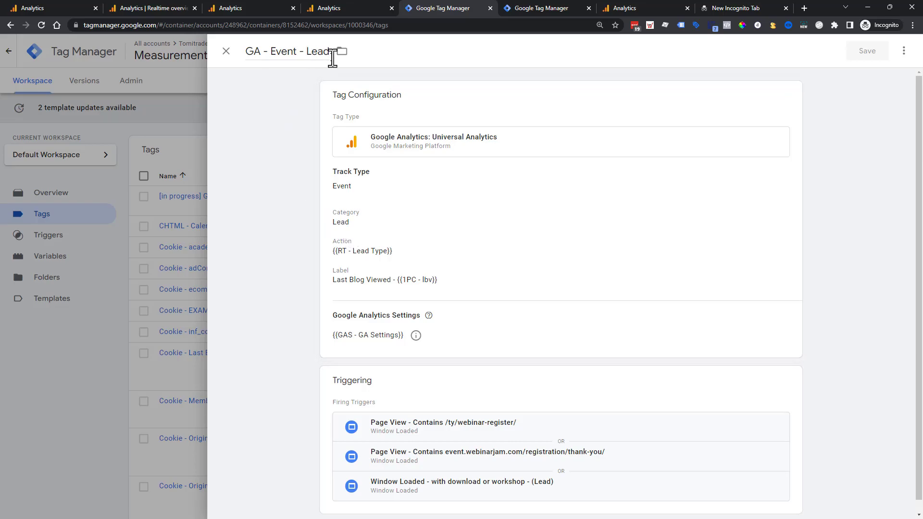
Step: Compare the UA GA - Event - Lead tag with the GA4 - generate_lead tag, ending on the GA4 tag
key(ctrl+Page_Up)
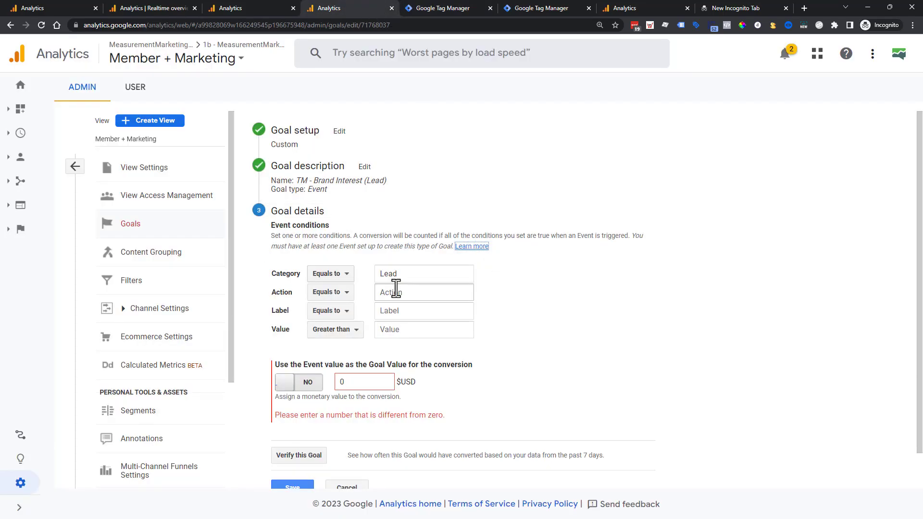
click(460, 10)
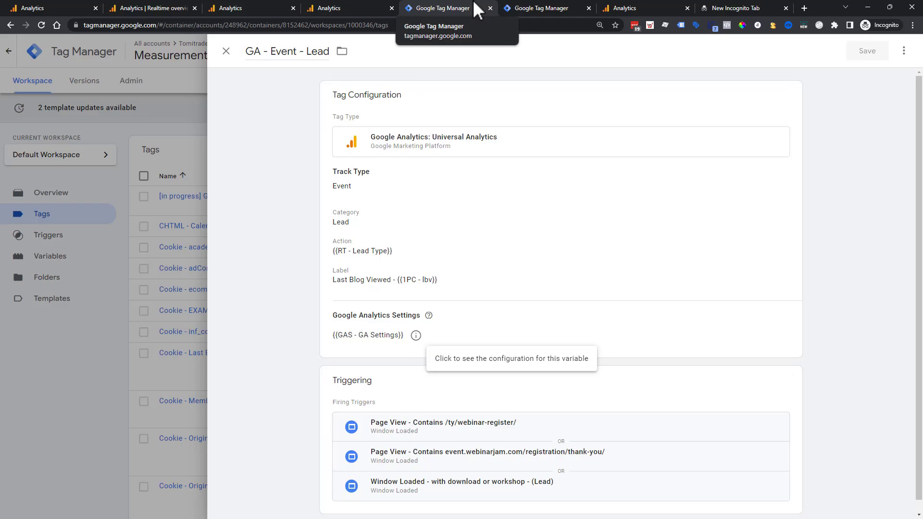
mouse_move(519, 12)
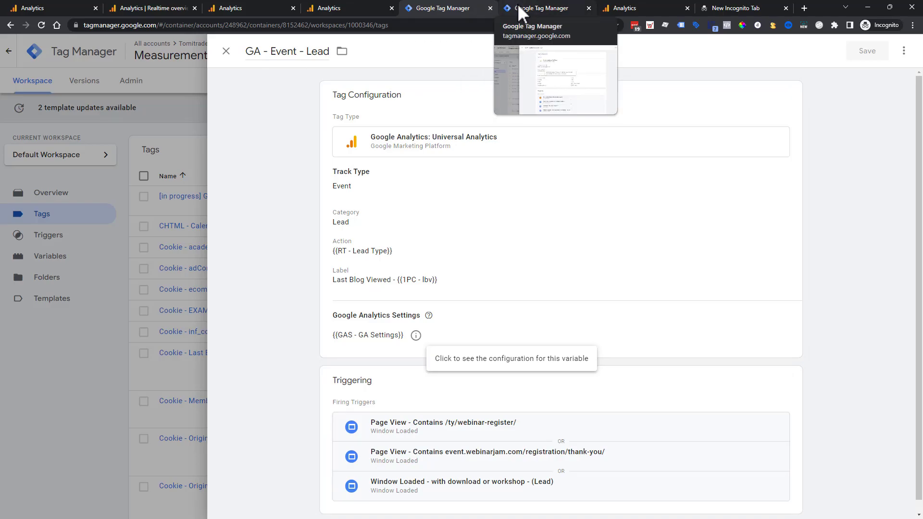
click(519, 5)
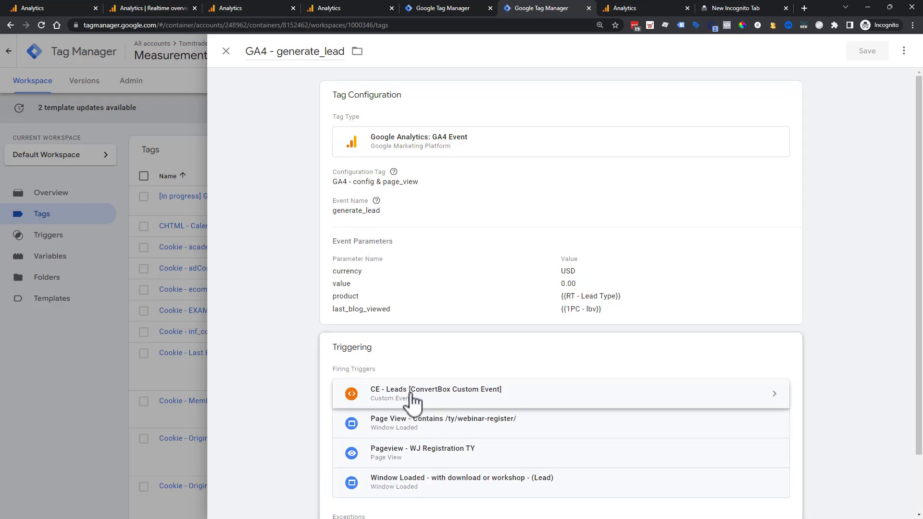
click(432, 14)
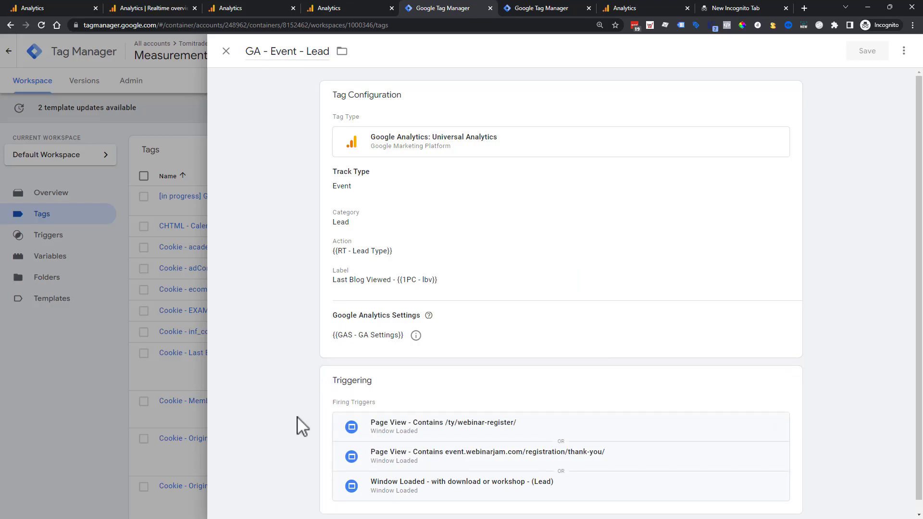
click(515, 9)
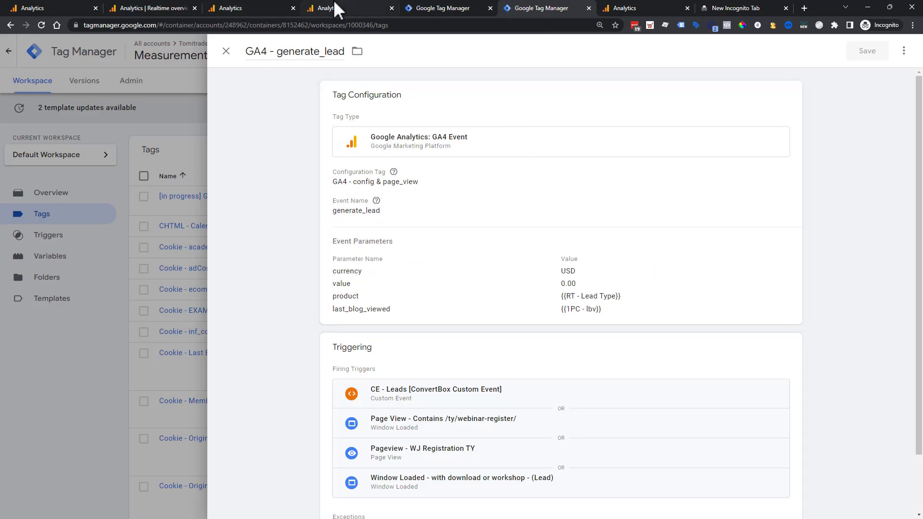
mouse_move(334, 2)
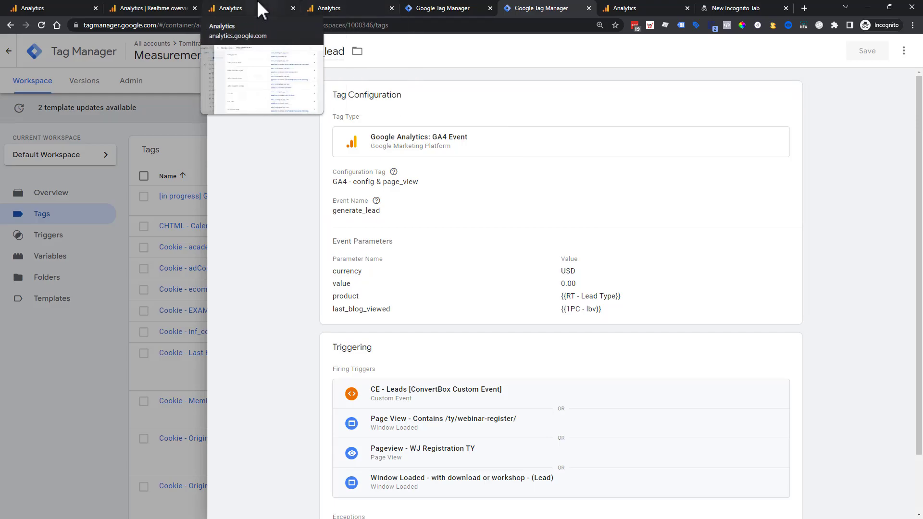
click(452, 6)
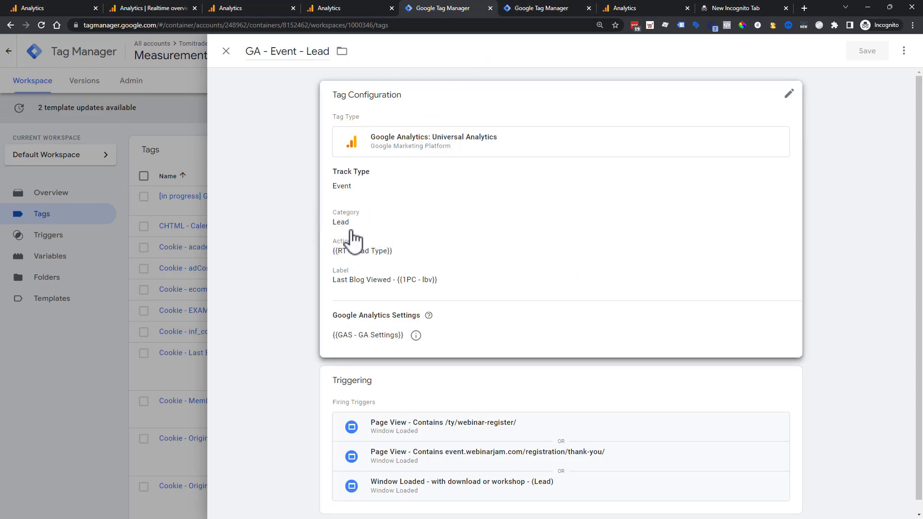
click(539, 8)
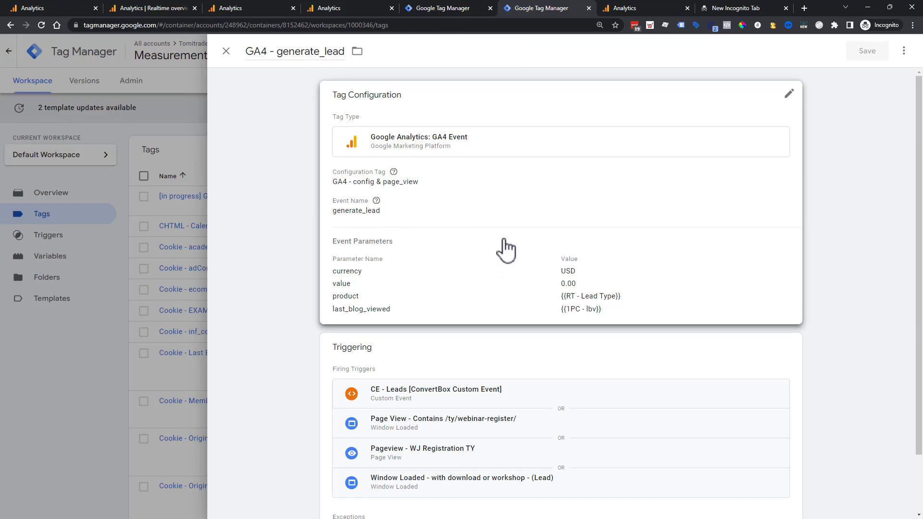
click(442, 10)
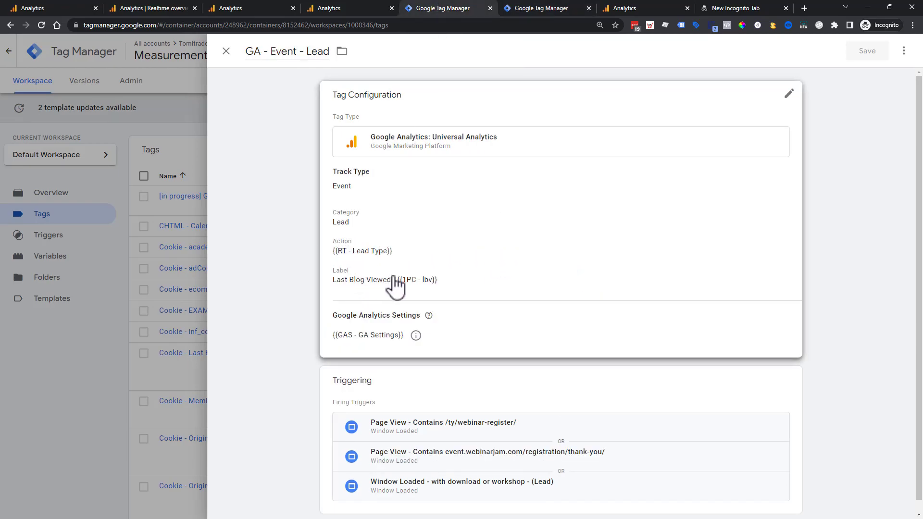
click(507, 6)
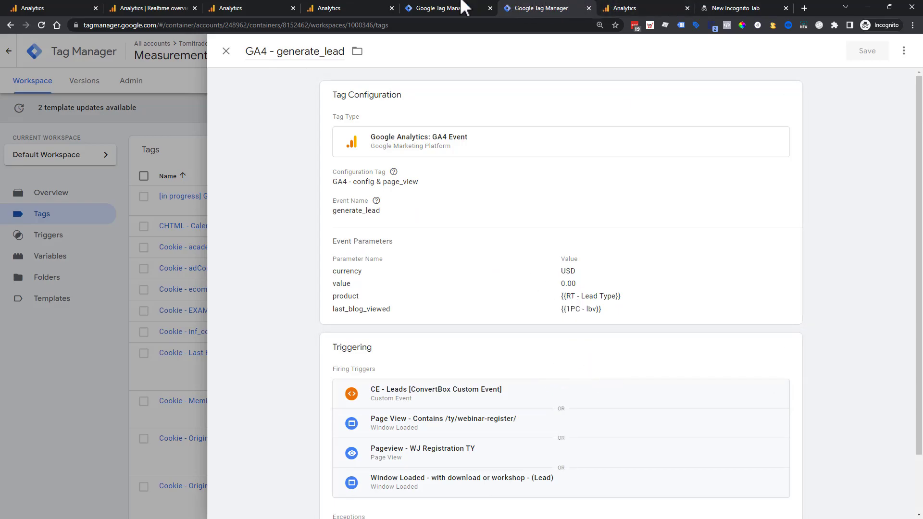
Step: Close the custom events list, then mark abandon_cart_audience as a conversion and unmark it again
click(268, 10)
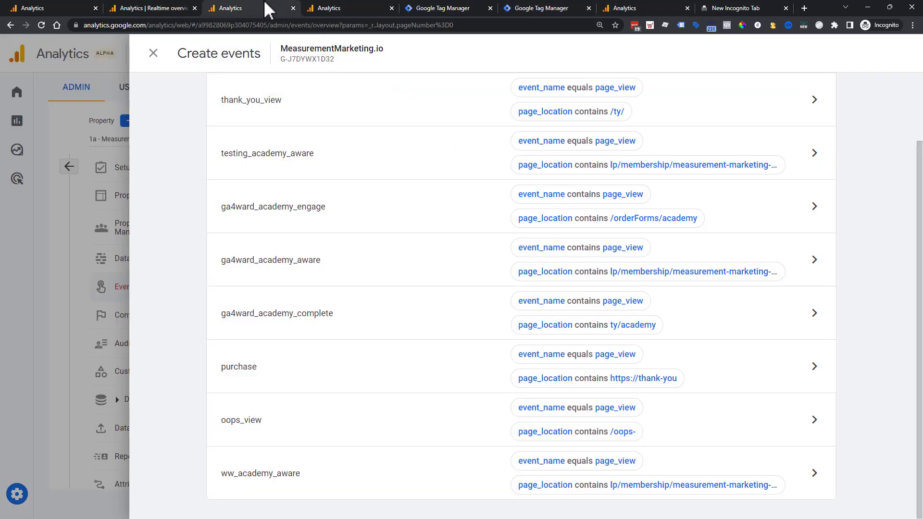
click(48, 226)
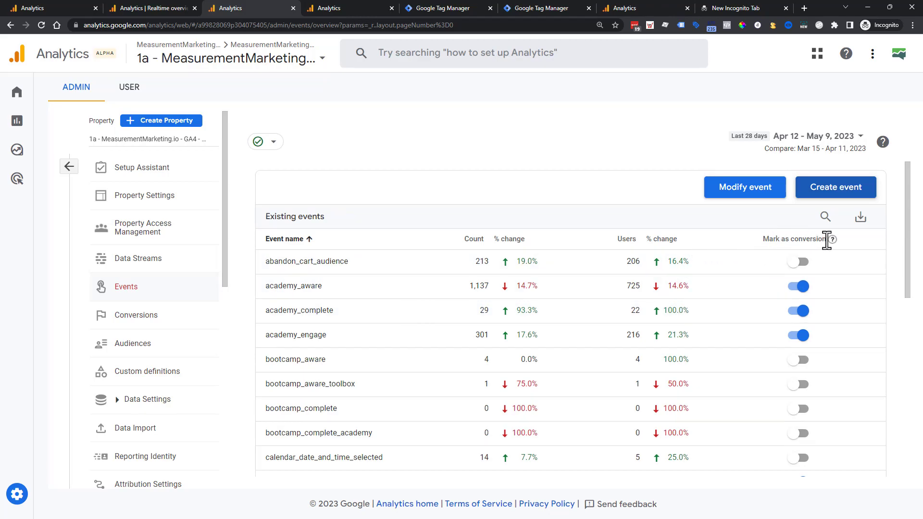
mouse_move(832, 241)
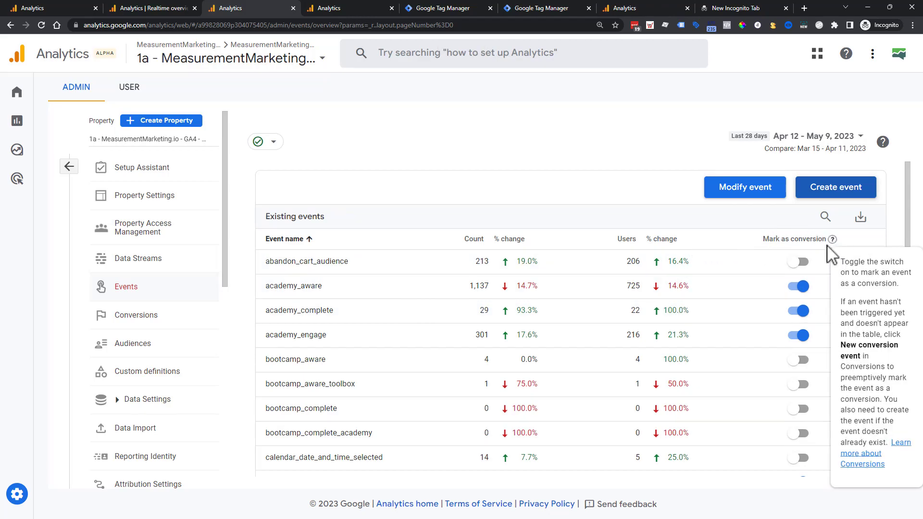
click(799, 261)
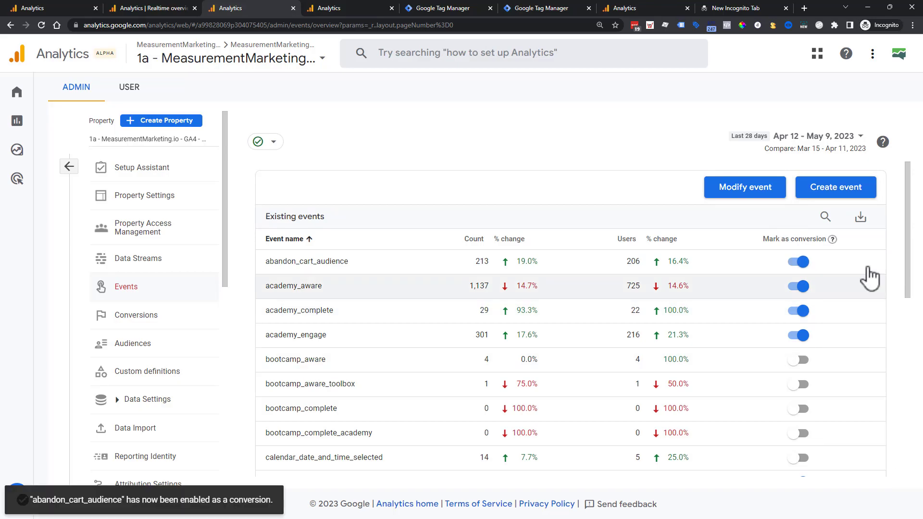
click(797, 261)
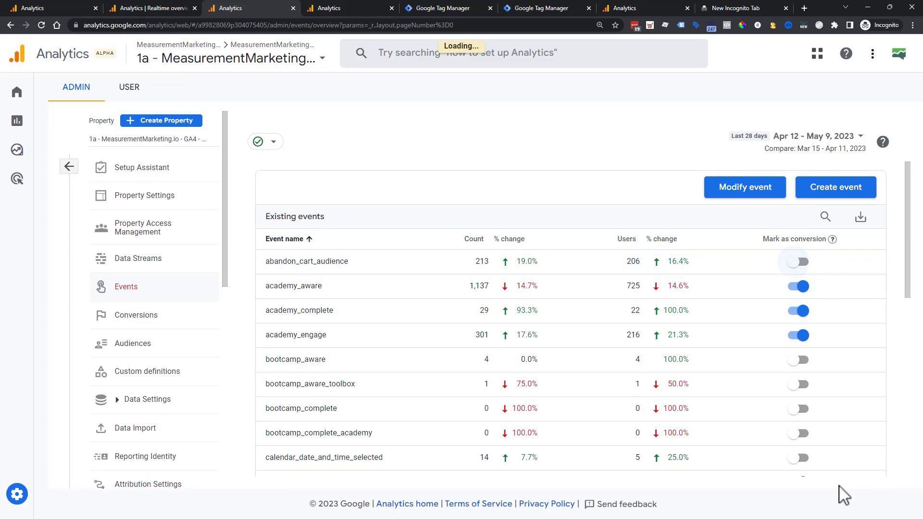
scroll(648, 344, down, 1)
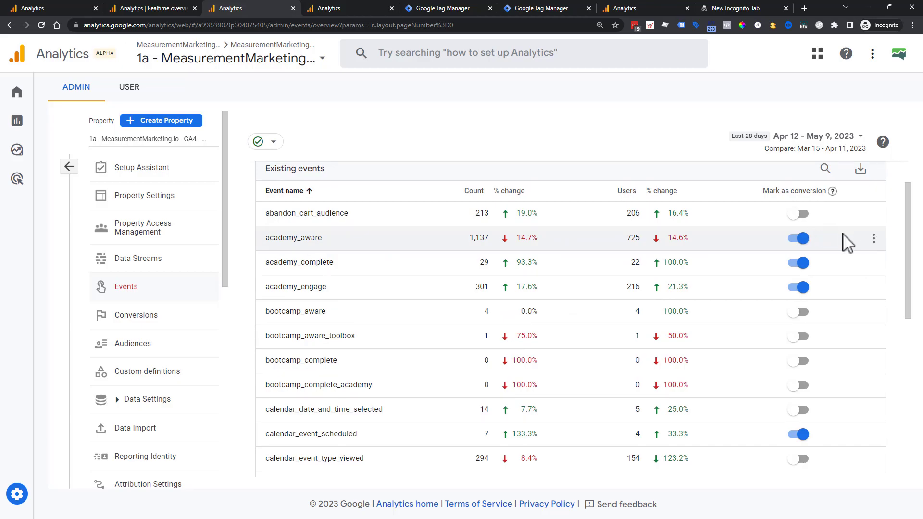
Step: Open academy_aware's counting method settings from the Conversions list and highlight Once per session
click(873, 240)
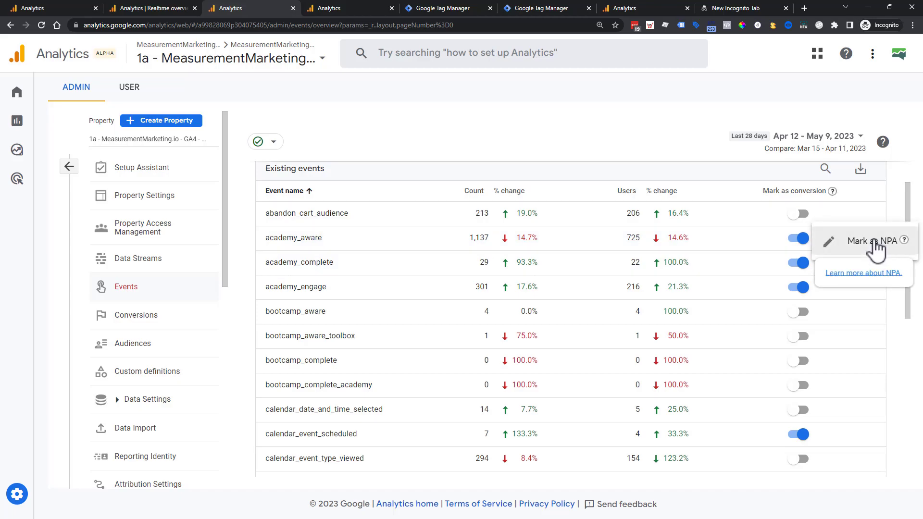
click(865, 367)
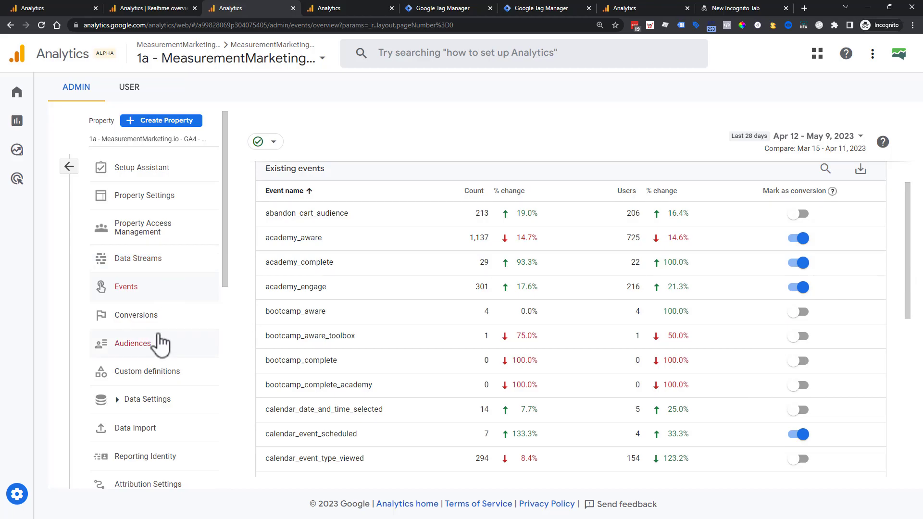
click(141, 318)
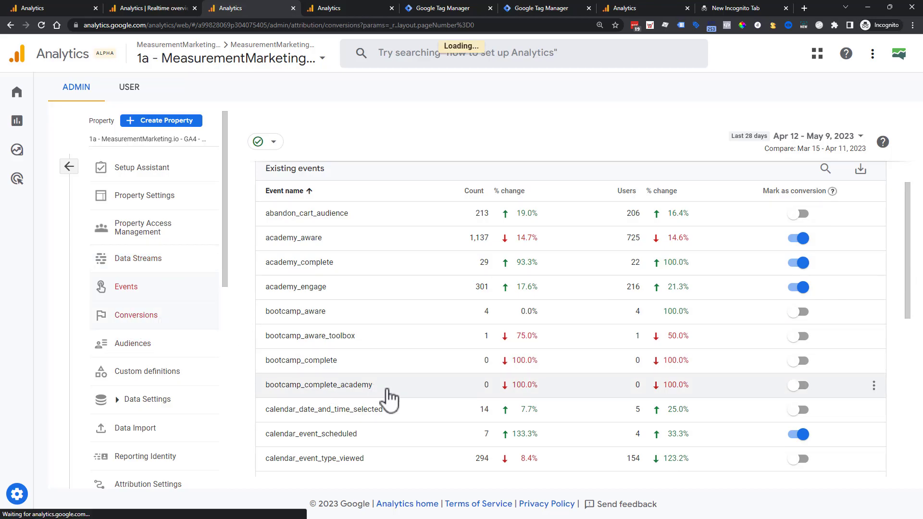
click(152, 288)
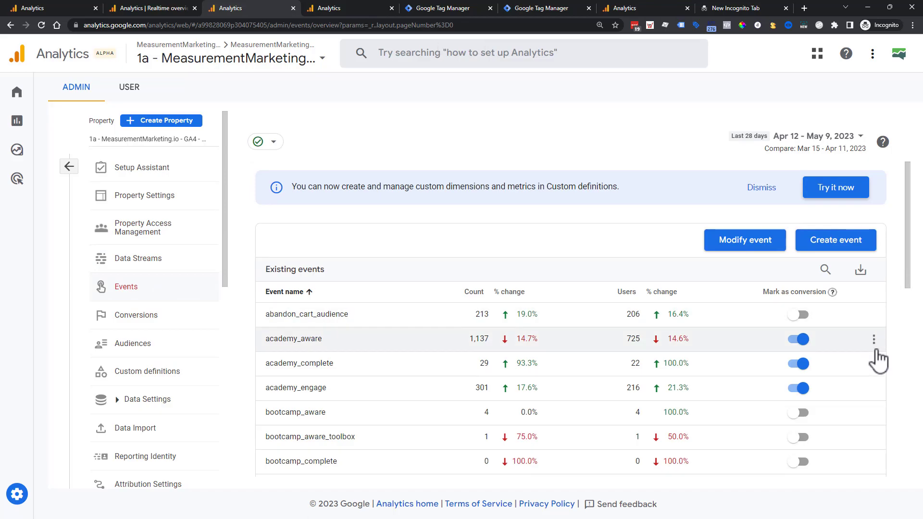
click(875, 342)
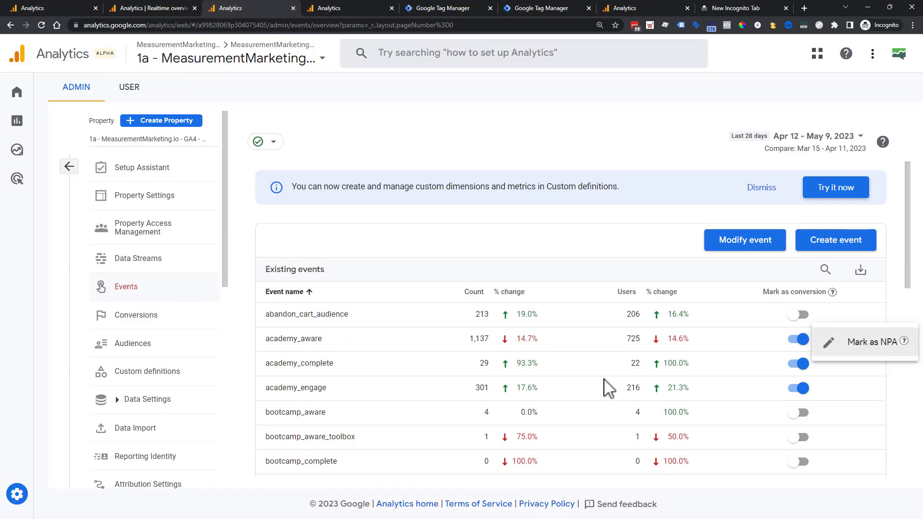
click(147, 318)
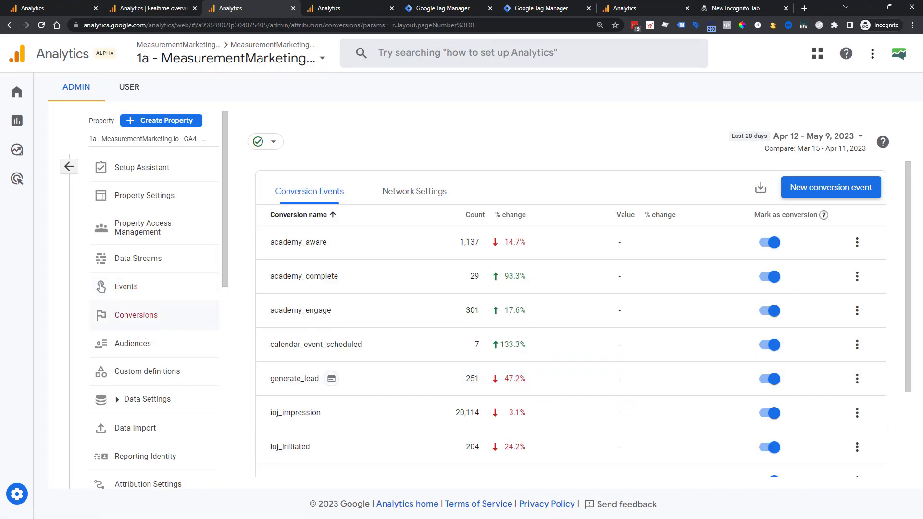
click(857, 244)
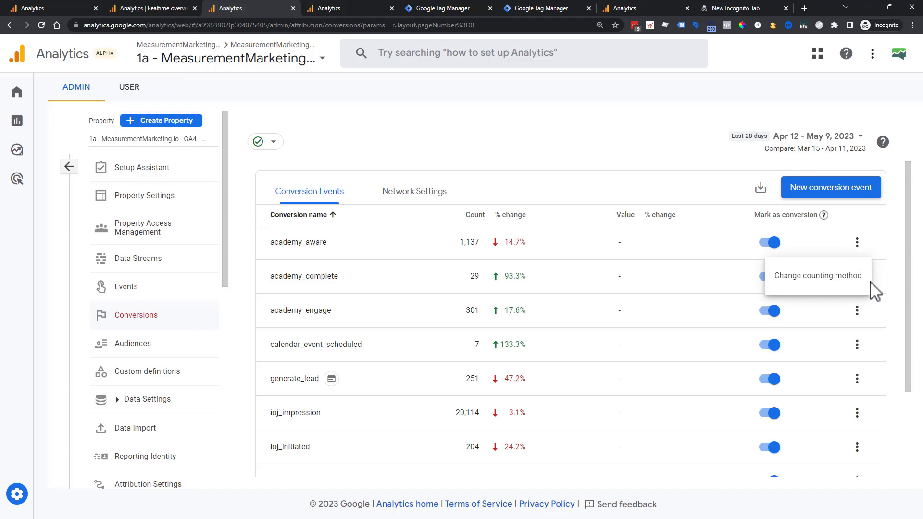
click(858, 287)
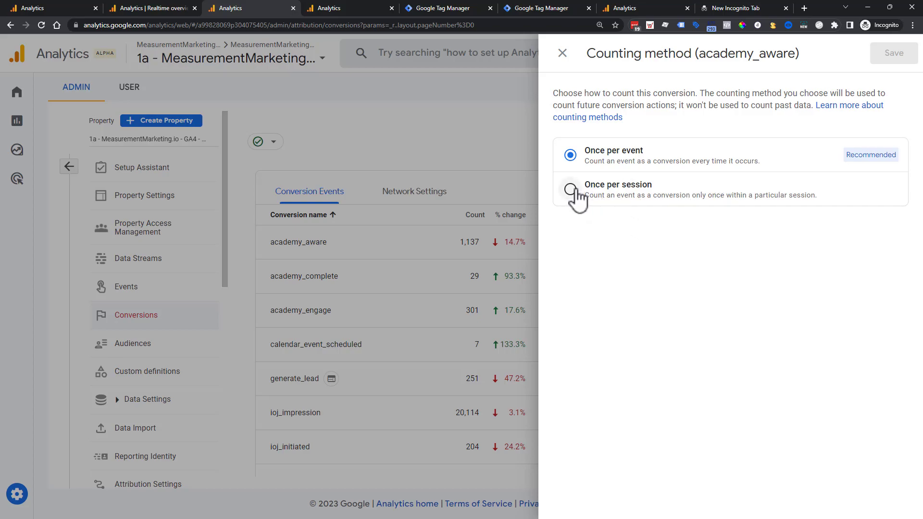
drag(654, 187, 591, 189)
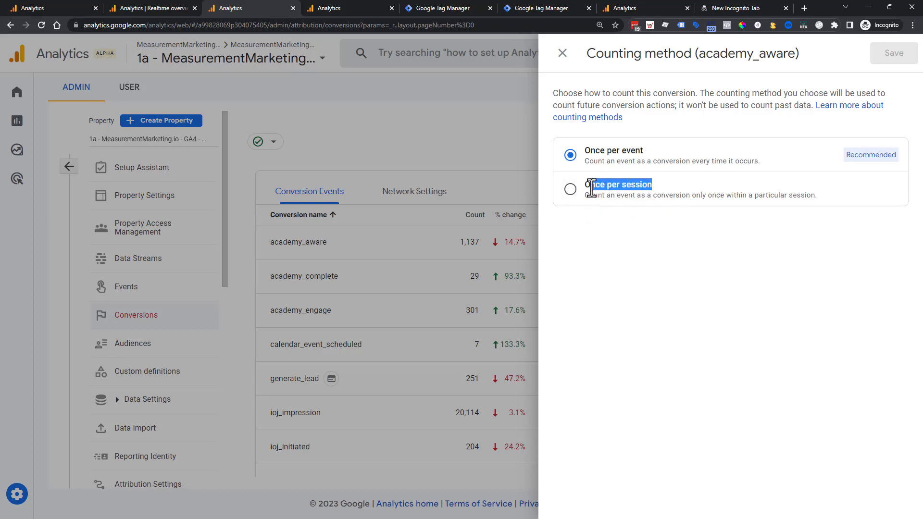
Step: Leave the Universal Analytics goal editor without saving changes
click(140, 3)
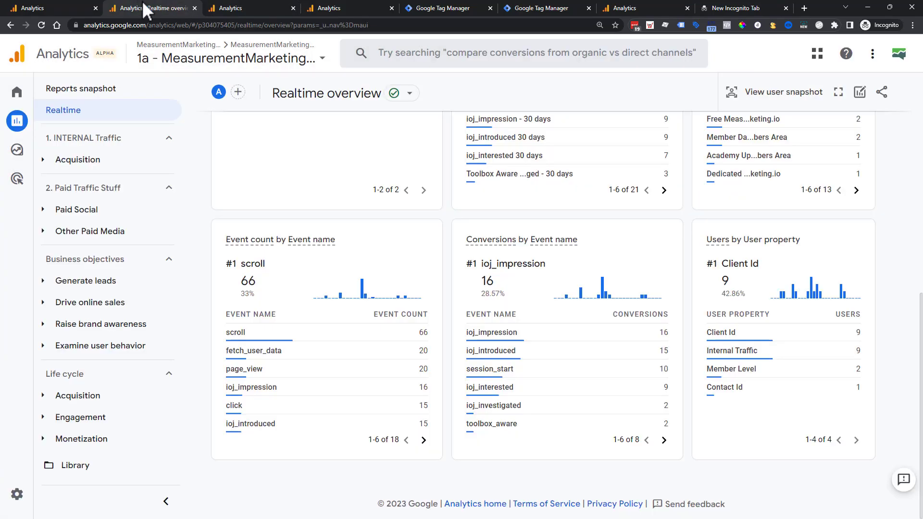
click(57, 2)
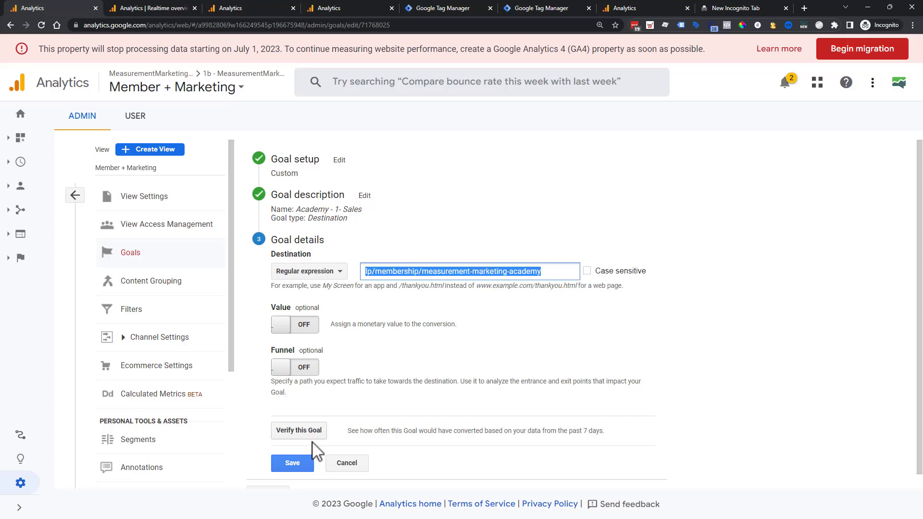
click(342, 462)
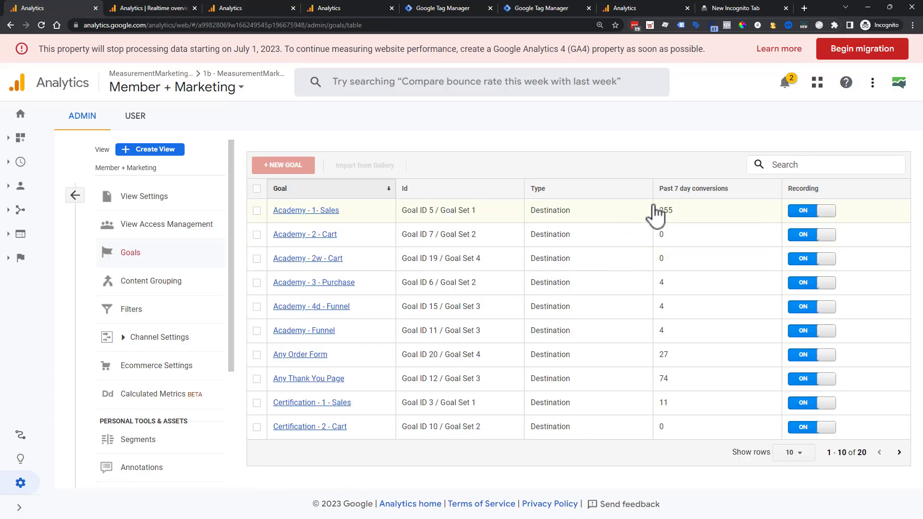
Step: Review the Academy - 1- Sales goal with 255 past-week conversions, then return to Goals
drag(680, 214, 660, 219)
click(660, 219)
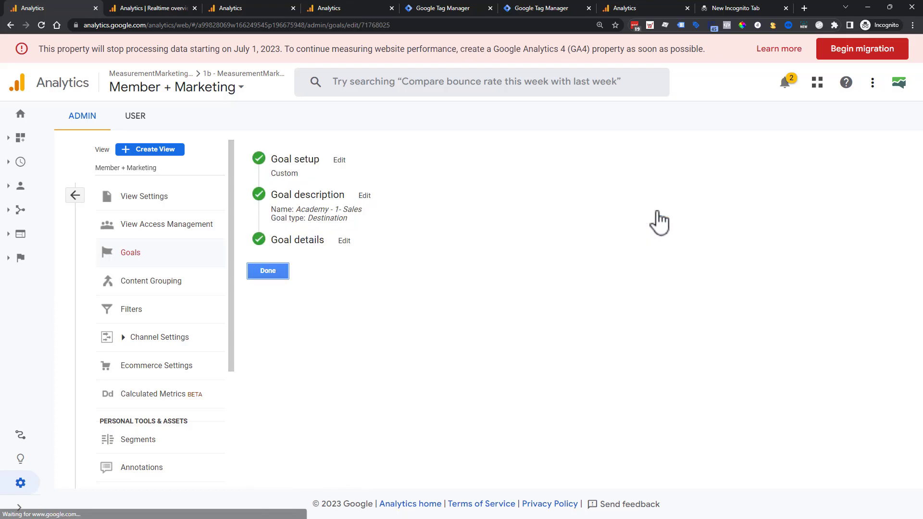
click(281, 275)
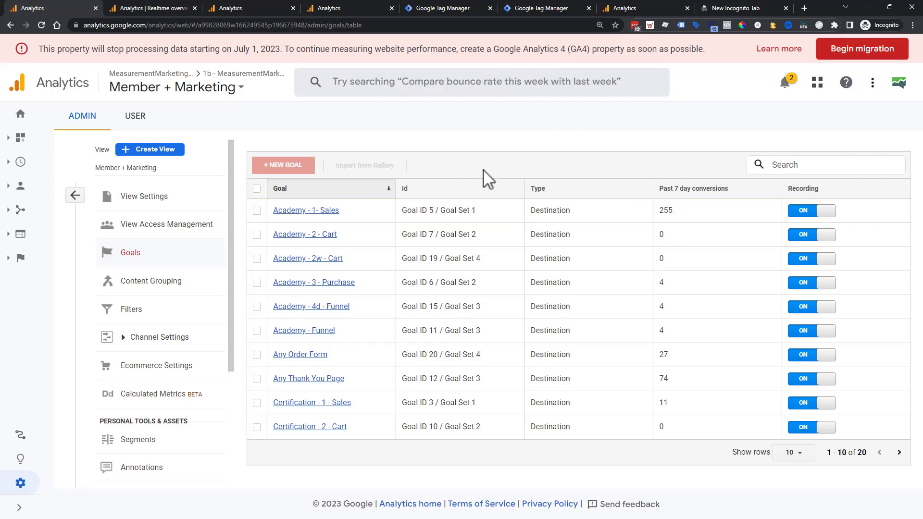
Step: Back in GA4, close academy_aware's counting method panel, keeping Once per event
click(233, 9)
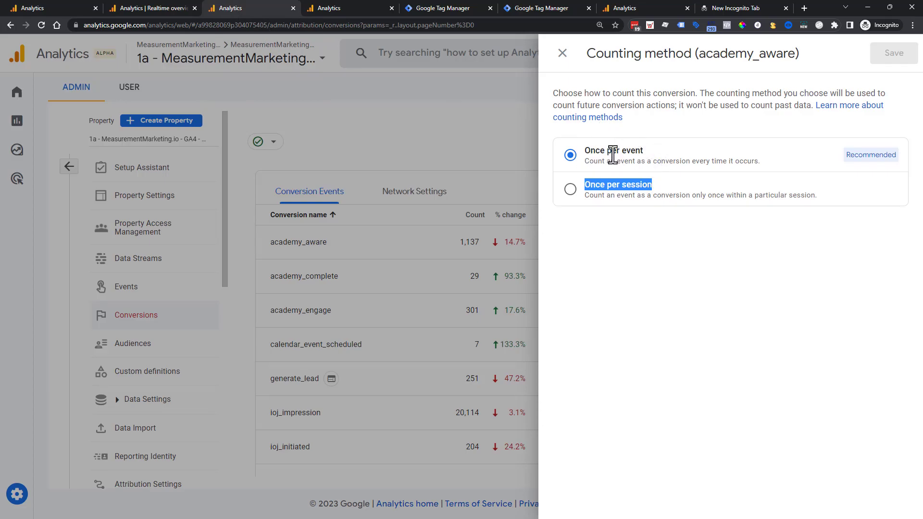
click(635, 153)
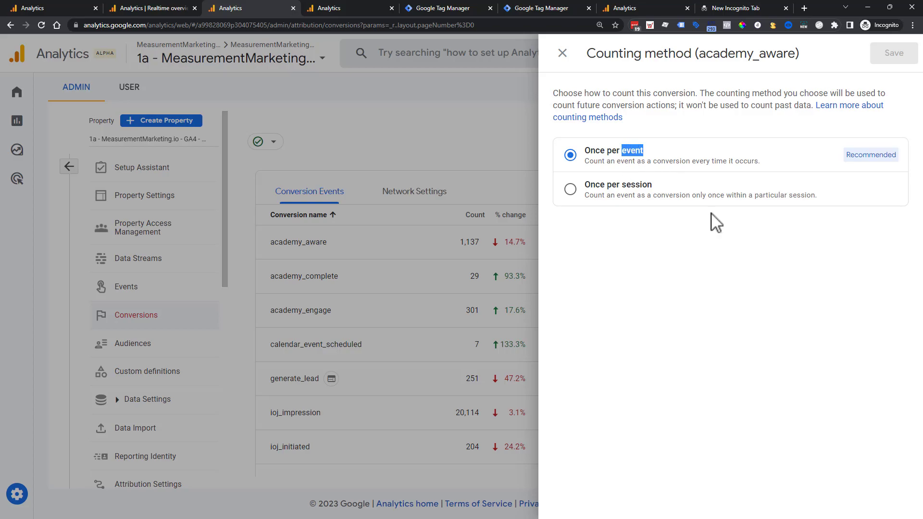
click(678, 158)
click(567, 55)
scroll(591, 336, down, 3)
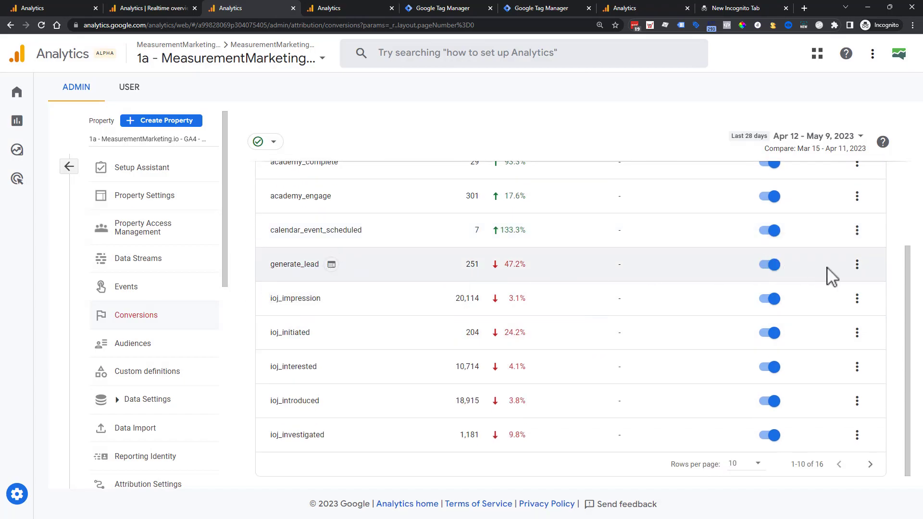
click(856, 265)
click(850, 302)
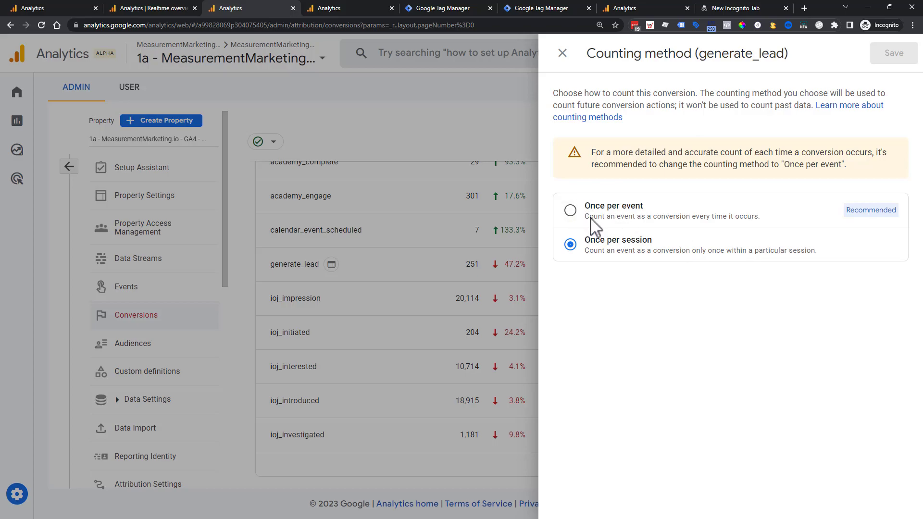
click(561, 53)
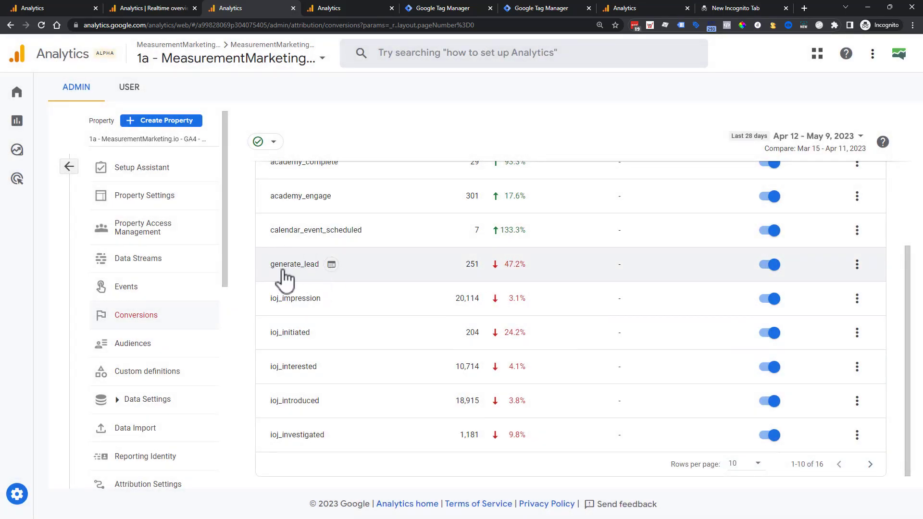
Step: Show 25 rows per page in the Conversions list
click(750, 467)
click(749, 486)
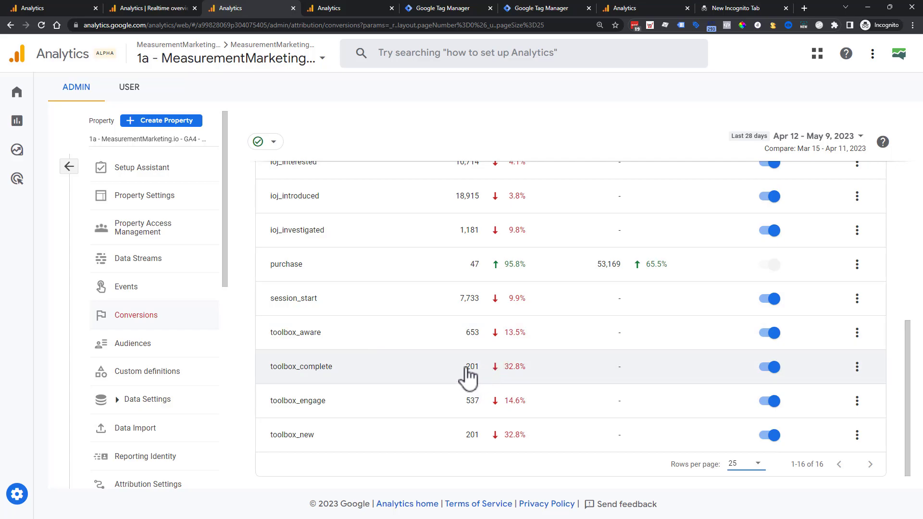
scroll(468, 379, up, 5)
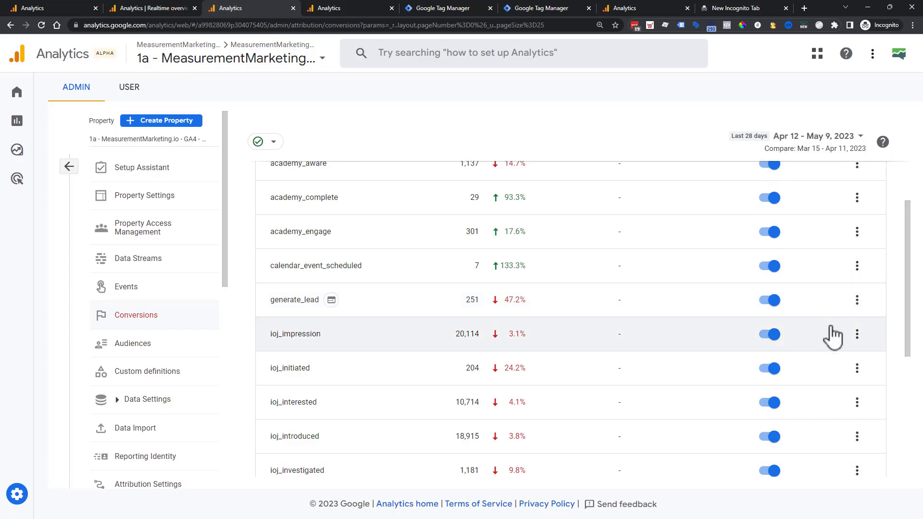
Step: Check generate_lead's counting method without changes, then return to the top of the table
click(865, 297)
click(852, 338)
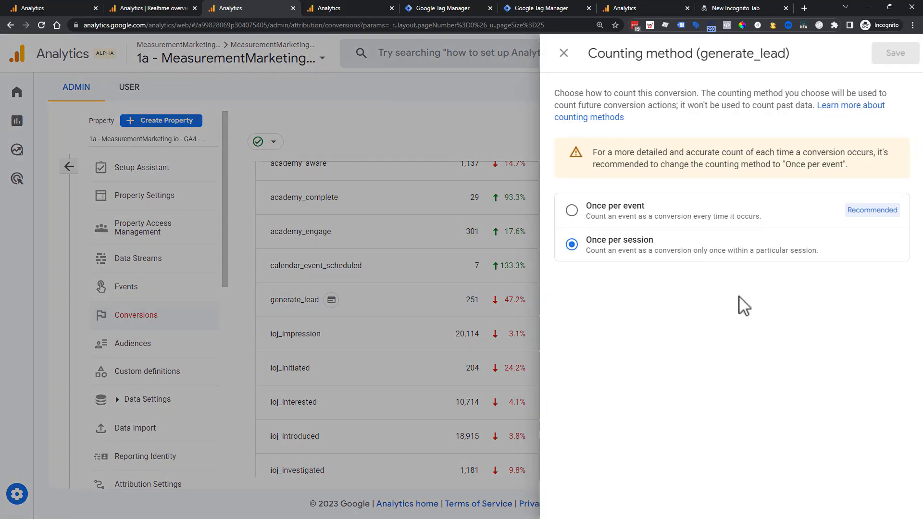
click(470, 356)
scroll(471, 358, down, 5)
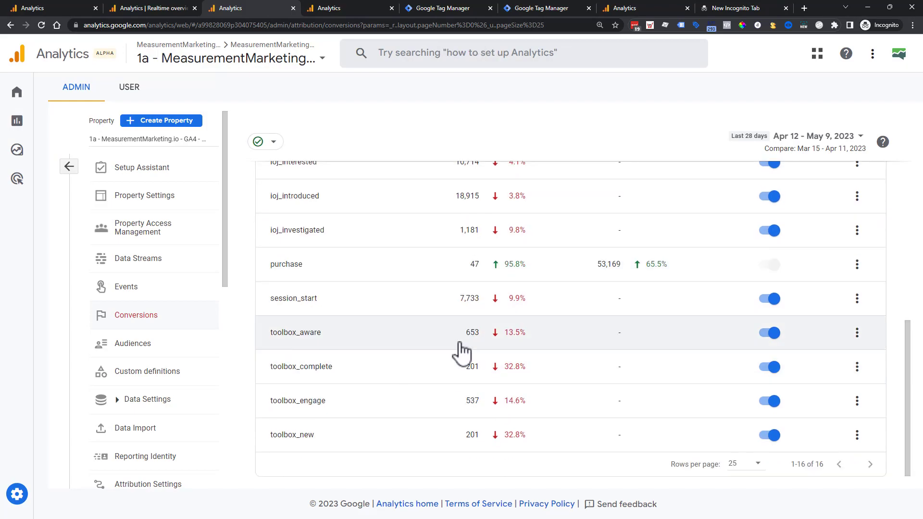
scroll(461, 351, up, 3)
scroll(329, 281, up, 1)
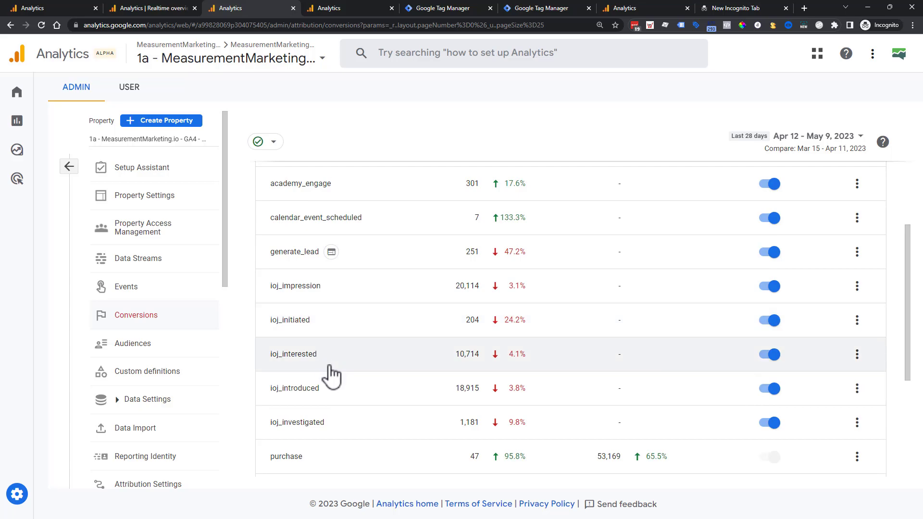
scroll(336, 360, up, 3)
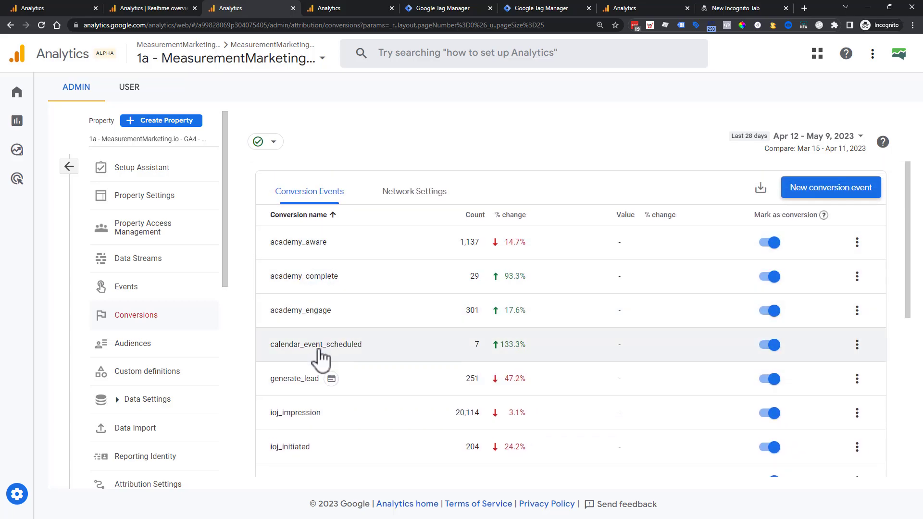
Step: Save academy_aware's counting method as Once per session
click(856, 242)
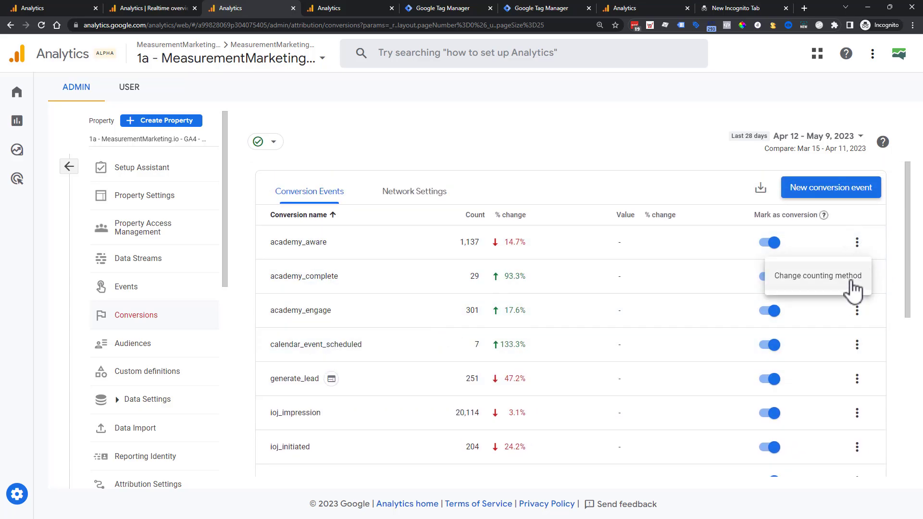
click(852, 284)
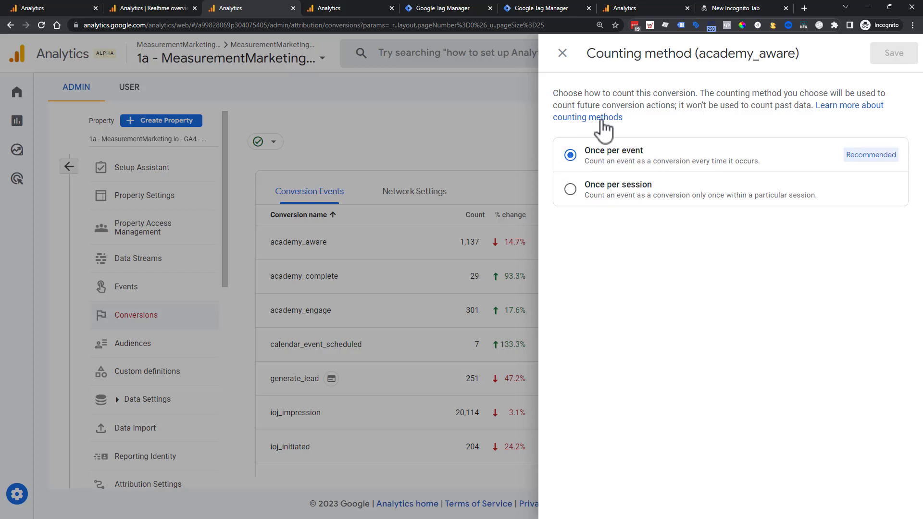
click(562, 54)
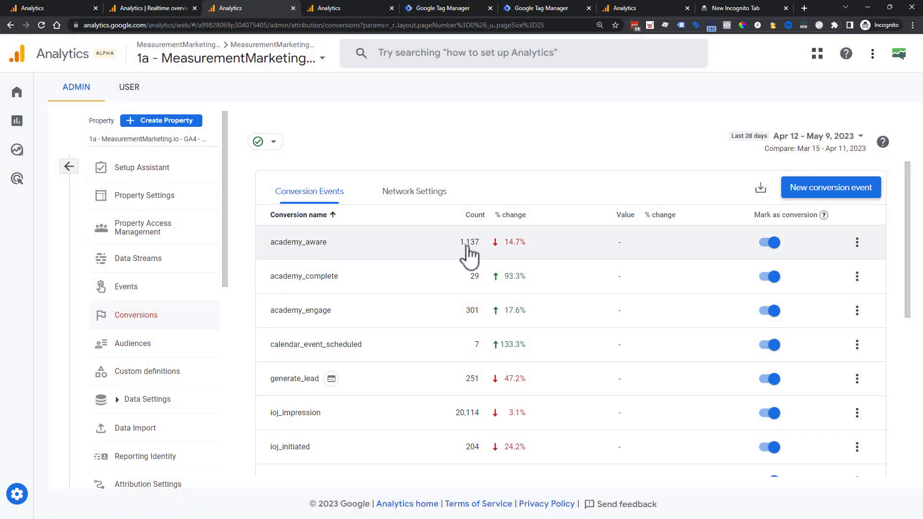
click(856, 242)
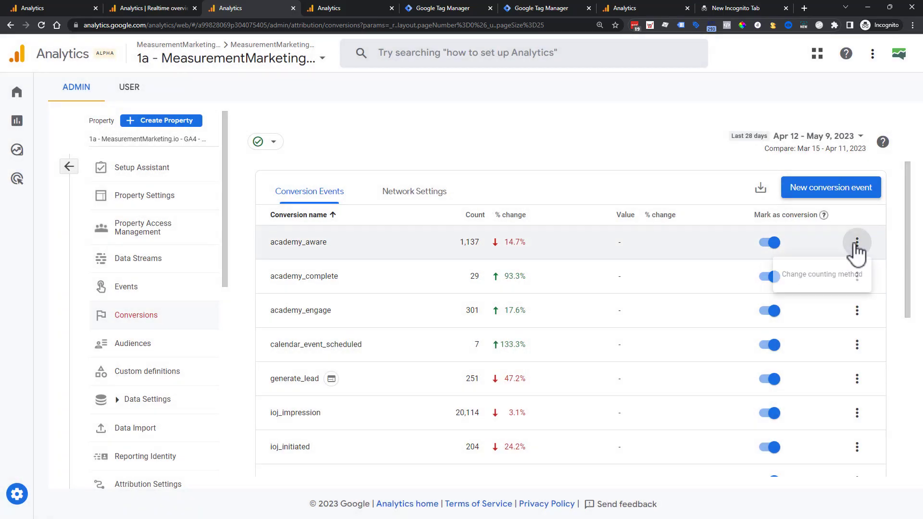
click(833, 270)
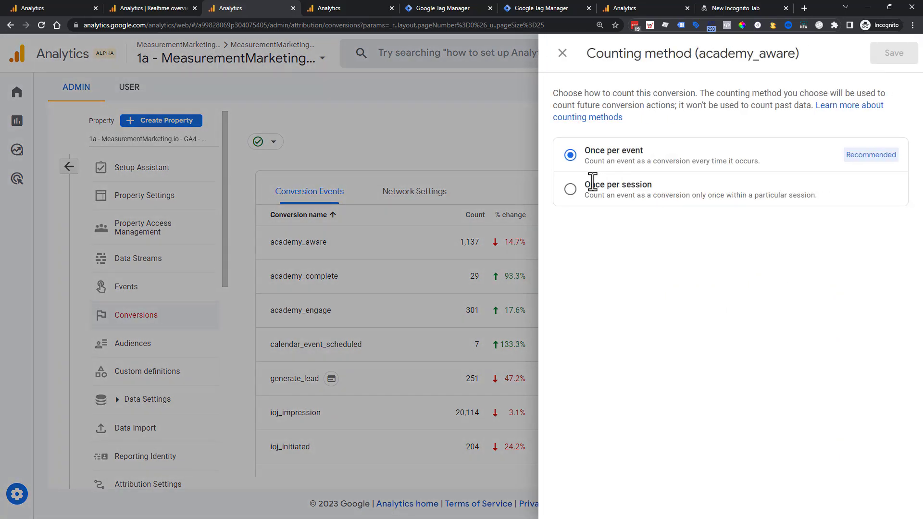
click(592, 183)
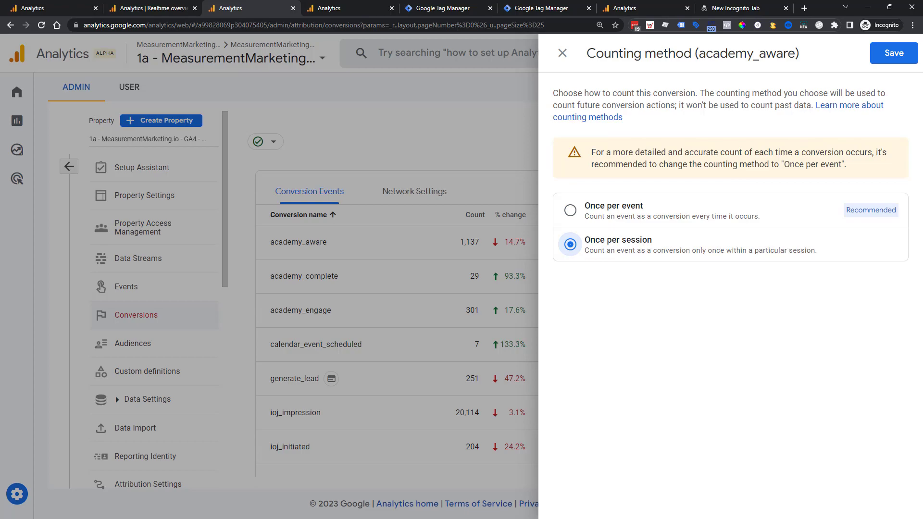
click(890, 53)
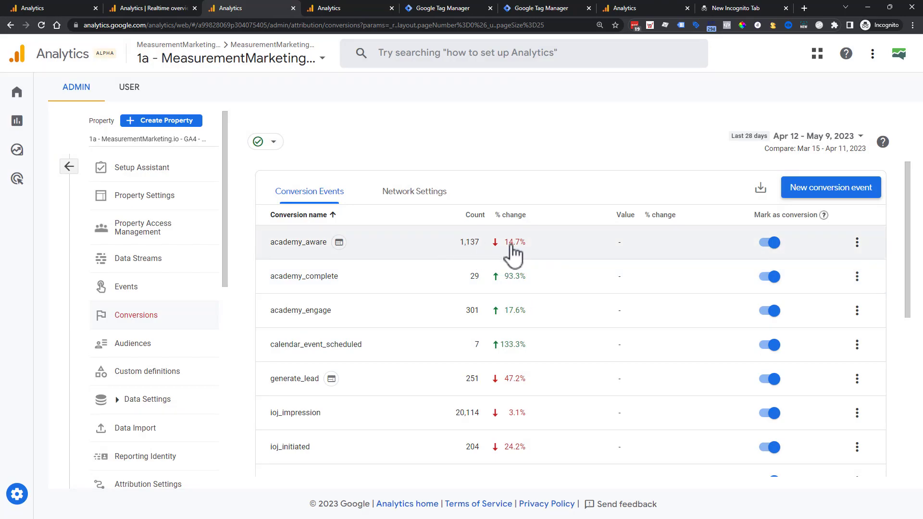
Step: Change academy_aware back to counting Once per event and save
mouse_move(342, 250)
click(857, 243)
click(818, 276)
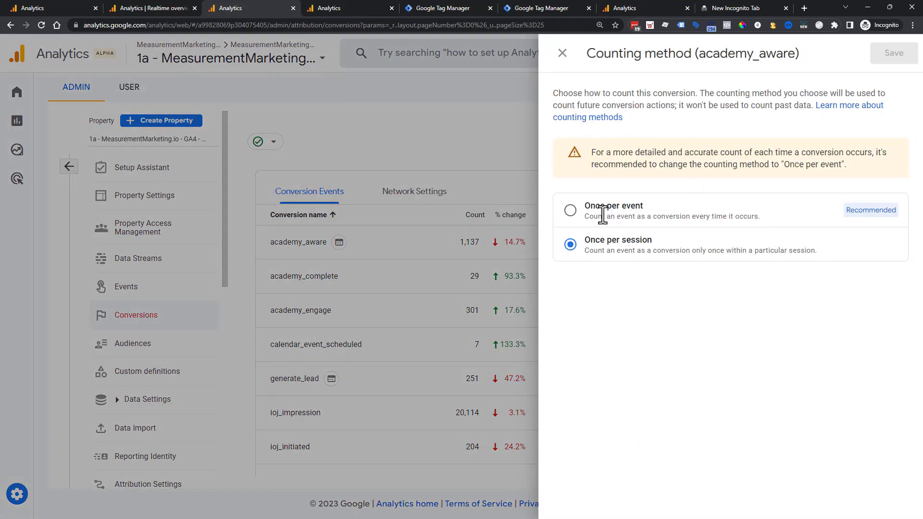
click(570, 207)
click(892, 54)
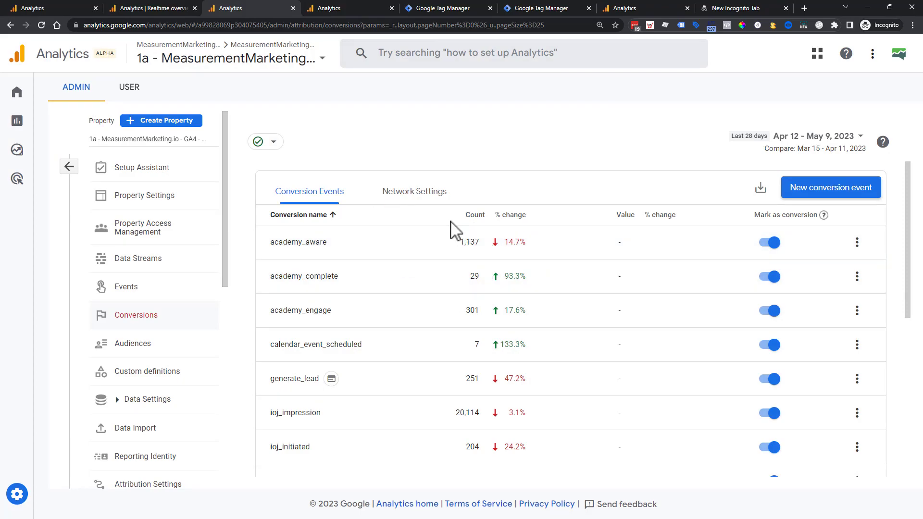
Step: Open the actions menu for the academy_aware conversion
click(856, 243)
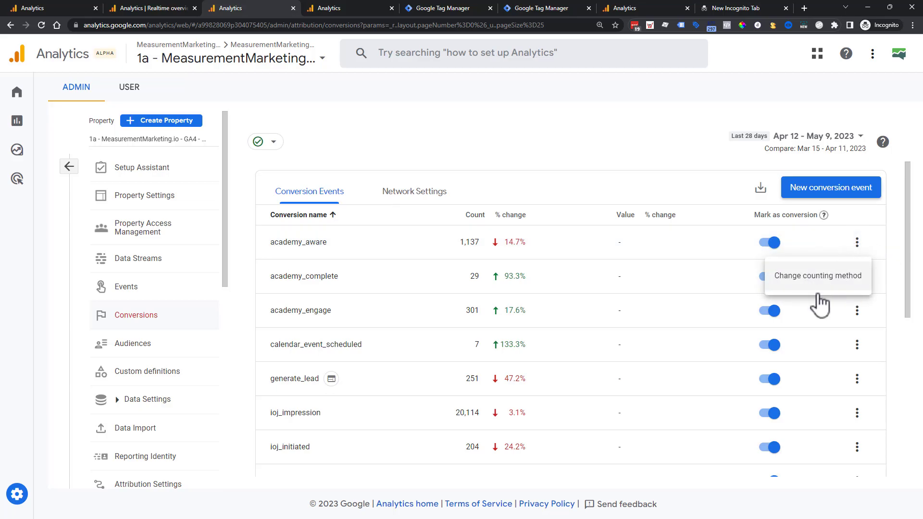